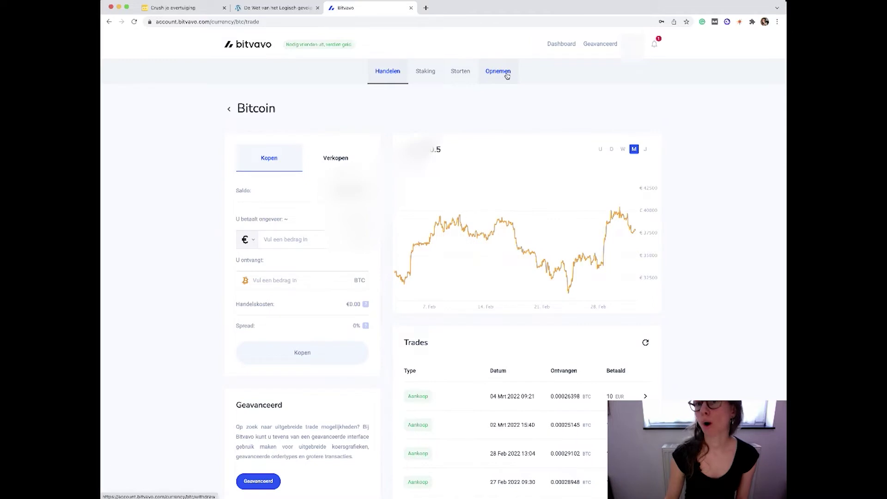
# Open the Bitcoin withdrawal page and read its note about verified addresses
pyautogui.click(507, 76)
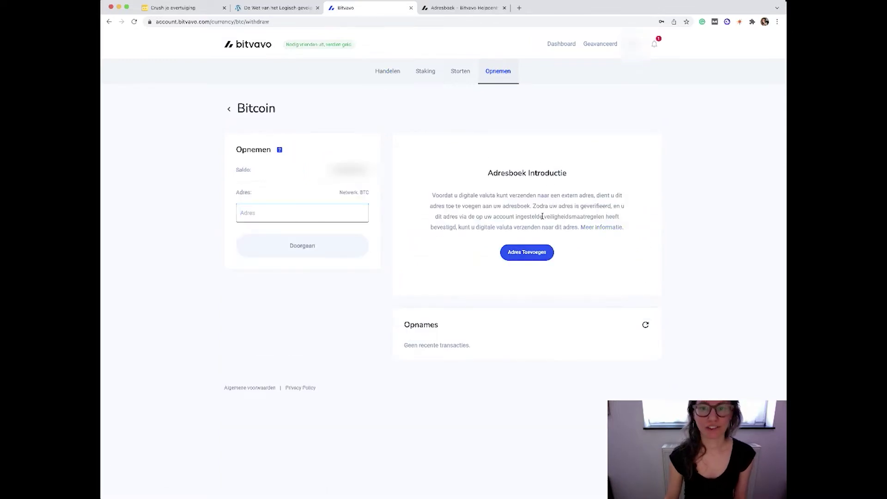
pyautogui.moveTo(561, 207); pyautogui.dragTo(616, 204)
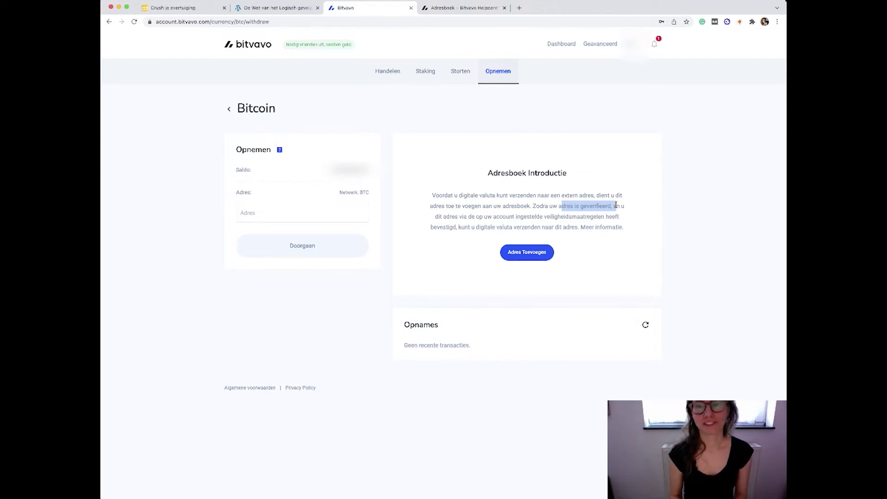
pyautogui.click(784, 148)
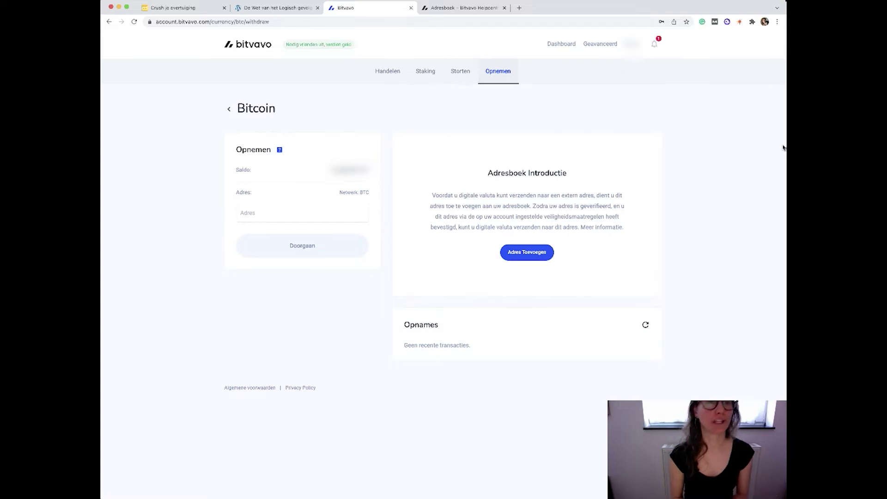
# Try adding a Bitcoin withdrawal address, go back to the withdrawal page, and bring up the account menu
pyautogui.click(526, 254)
pyautogui.click(109, 22)
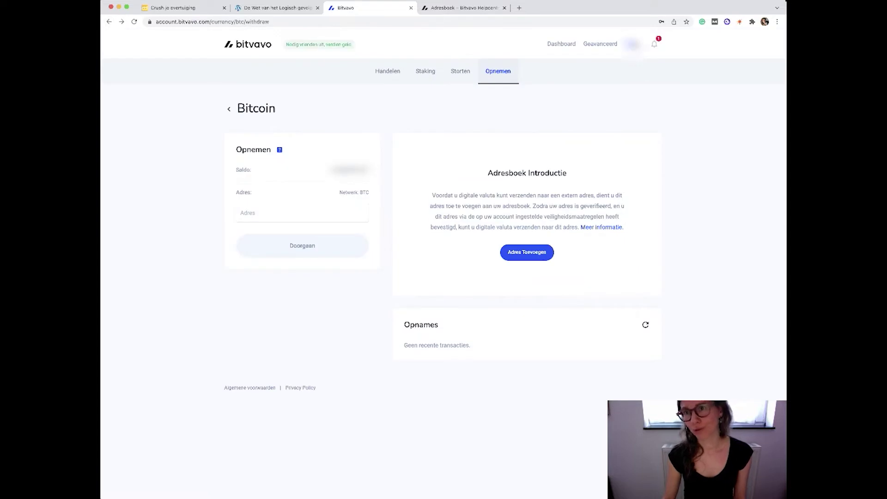
pyautogui.click(631, 45)
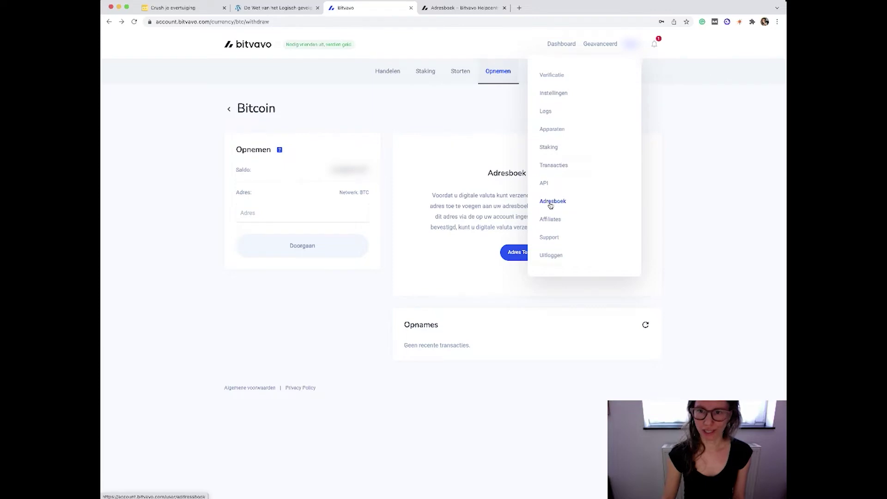
# From the address book, begin a new entry and select Bitcoin (BTC) as its currency
pyautogui.click(601, 209)
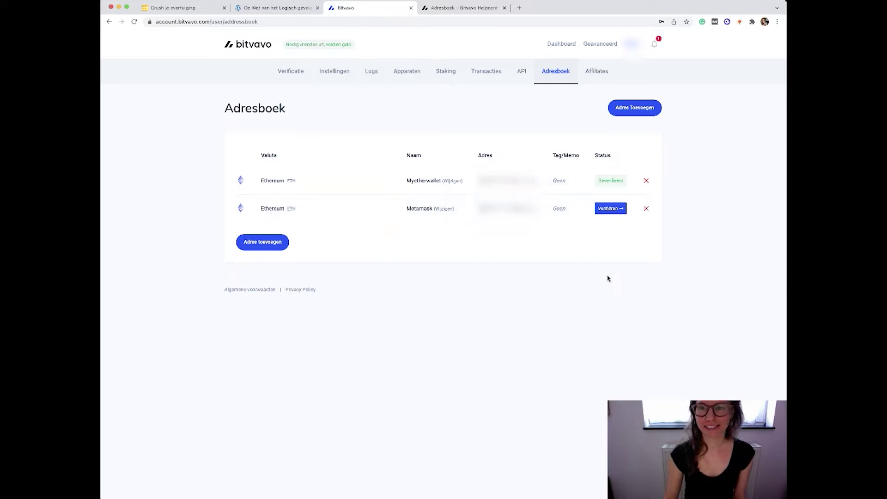
pyautogui.click(645, 109)
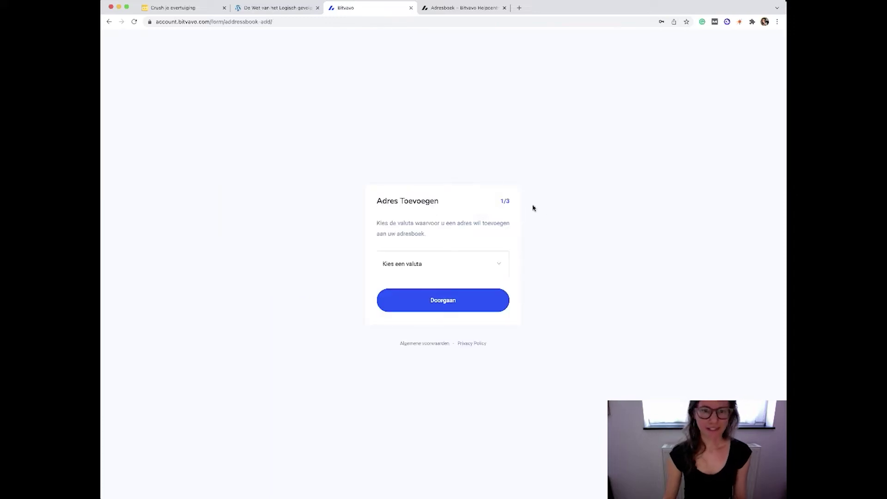
pyautogui.click(461, 266)
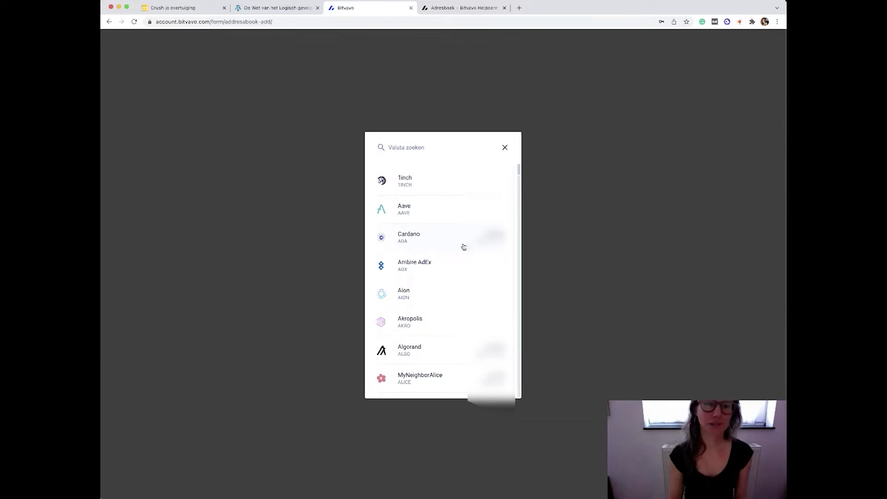
pyautogui.scroll(-15, 463, 246)
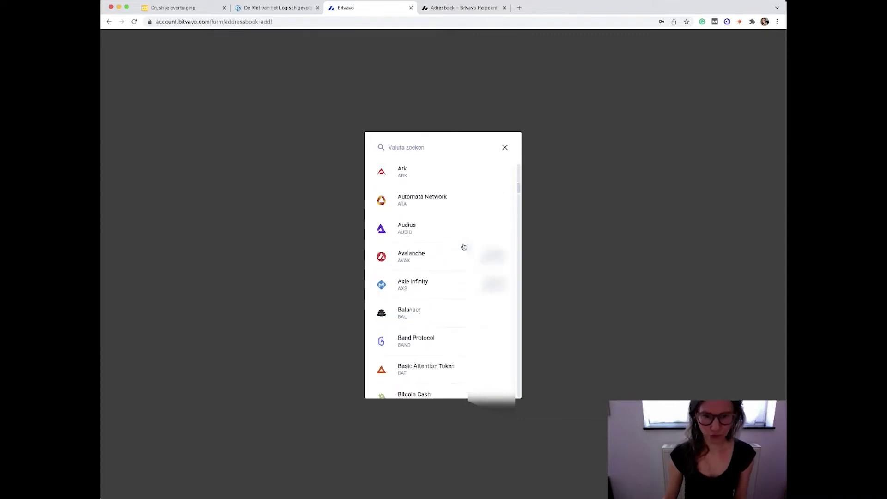
pyautogui.scroll(-5, 464, 247)
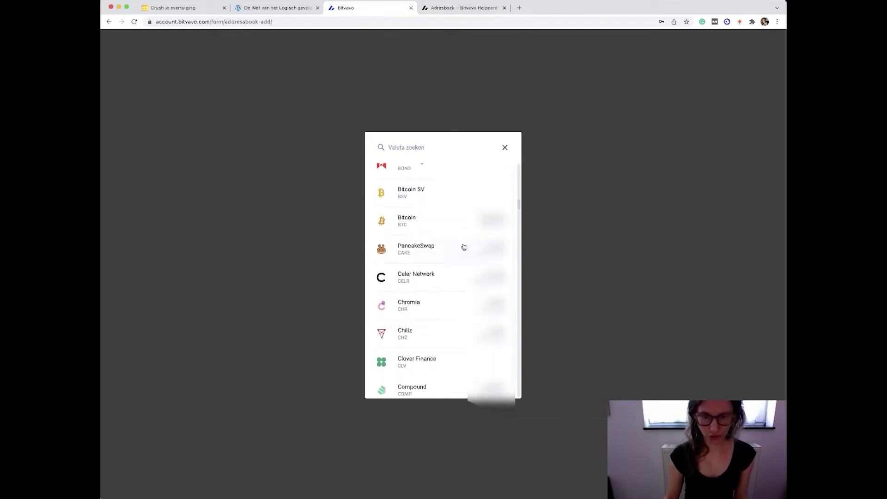
pyautogui.scroll(1, 471, 264)
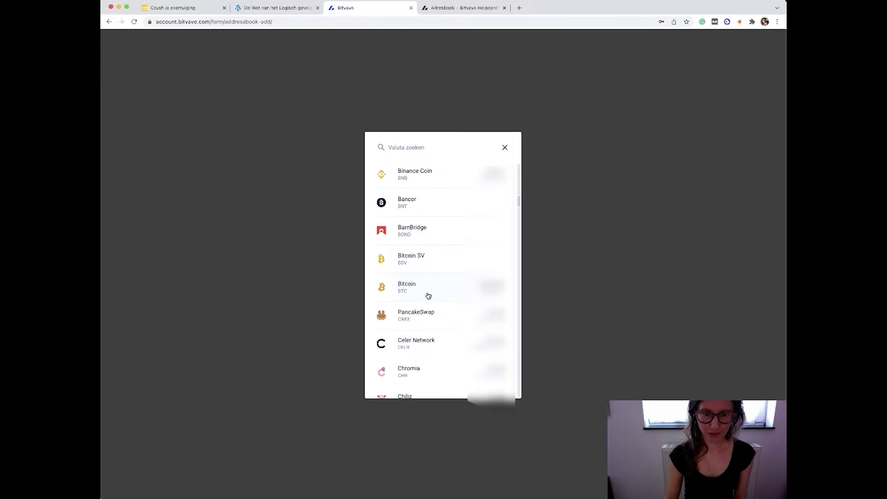
pyautogui.click(439, 294)
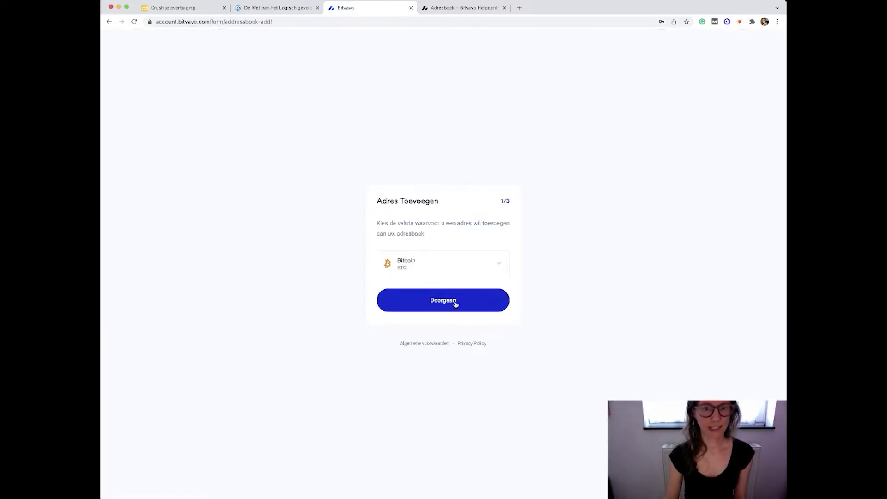
pyautogui.click(456, 304)
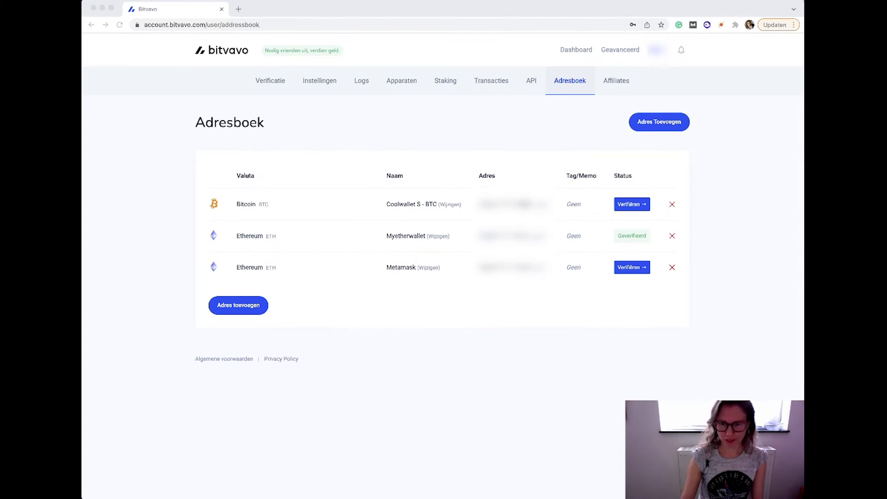
# Begin verifying the Coolwallet S - BTC address and launch its verification screen recording
pyautogui.click(629, 208)
pyautogui.click(630, 206)
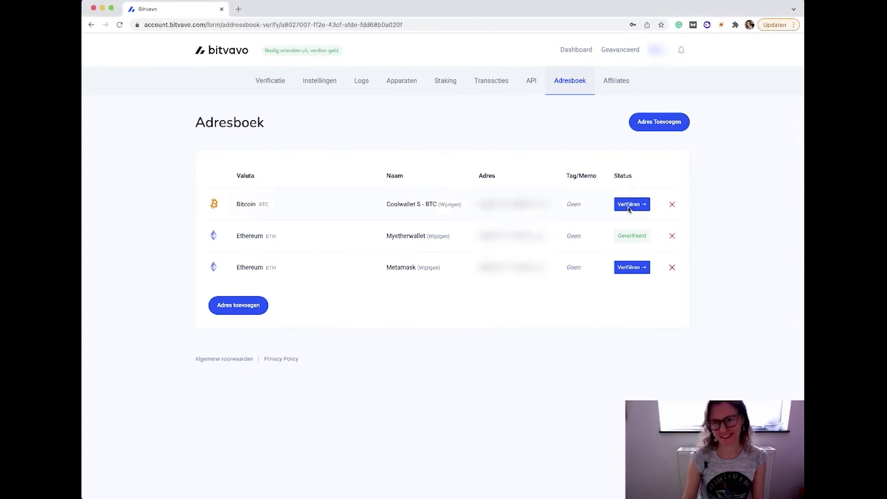
pyautogui.click(464, 290)
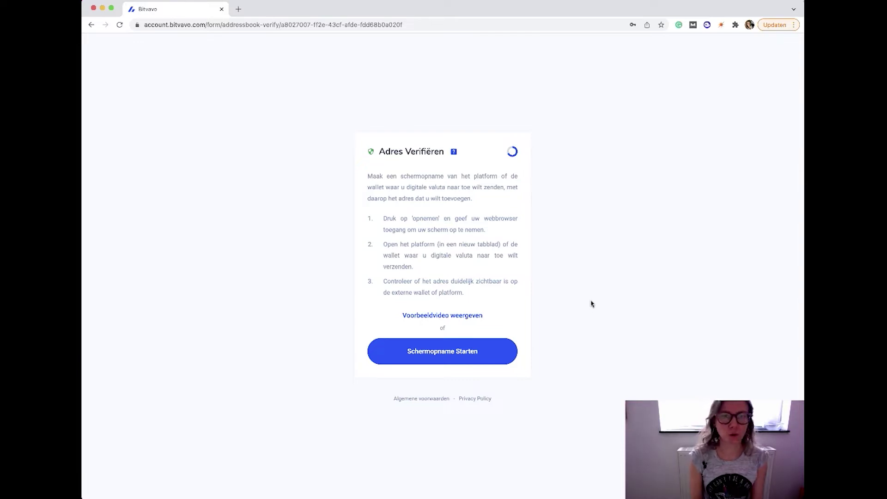
pyautogui.click(446, 353)
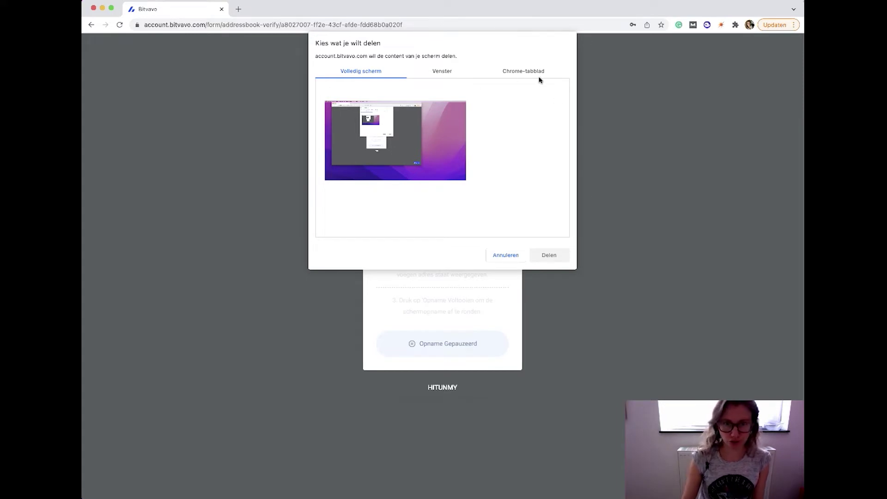
# Attempt to share the Bitvavo browser window, then view the Screen Recording privacy list
pyautogui.click(442, 71)
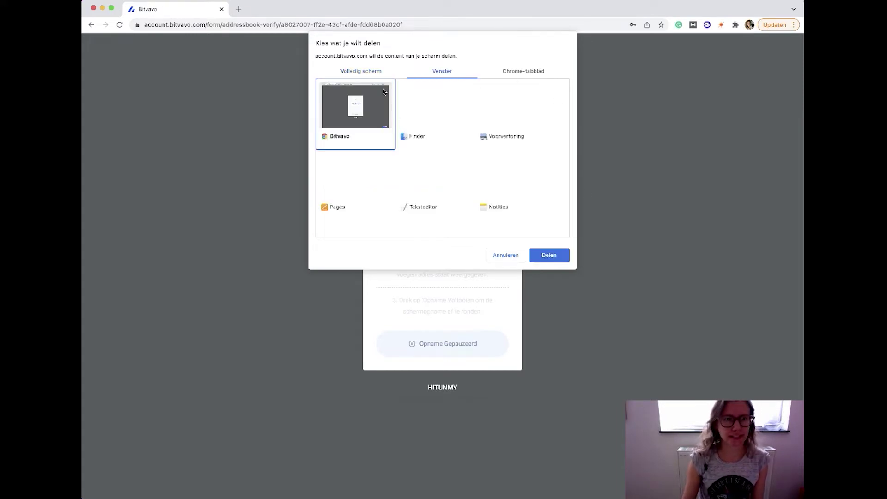
pyautogui.click(549, 255)
pyautogui.scroll(-3, 602, 198)
pyautogui.click(583, 214)
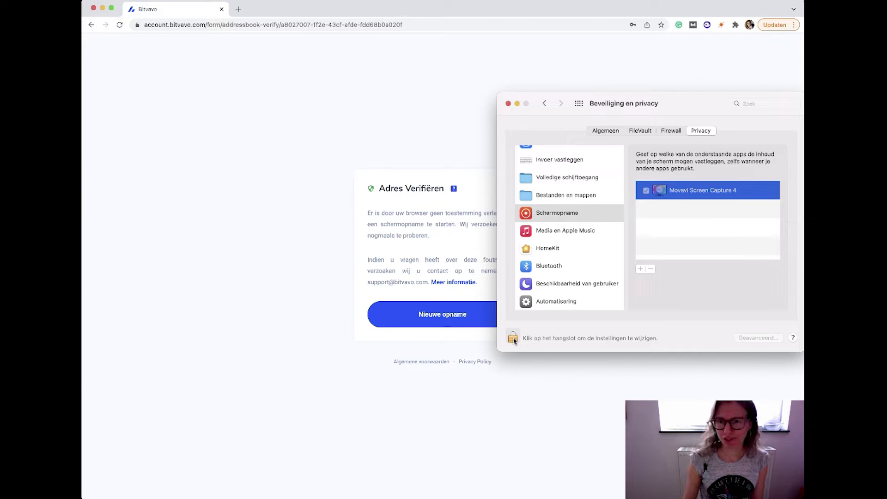
# Unlock privacy settings with the account password, grant Google Chrome screen recording, and restart Chrome
pyautogui.click(513, 339)
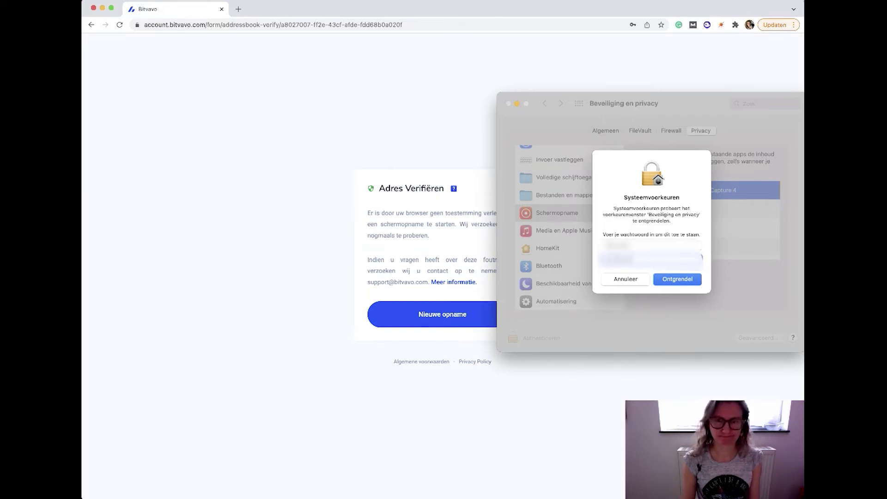
pyautogui.press('Return')
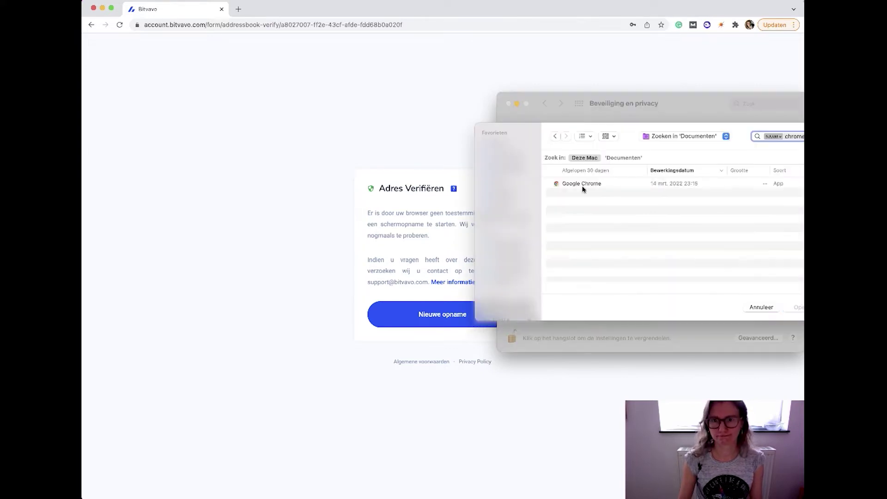
pyautogui.click(582, 187)
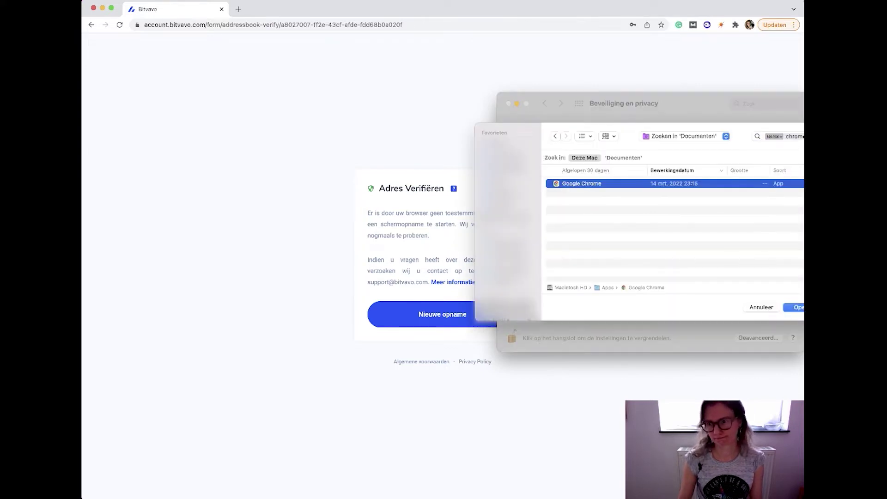
pyautogui.click(798, 307)
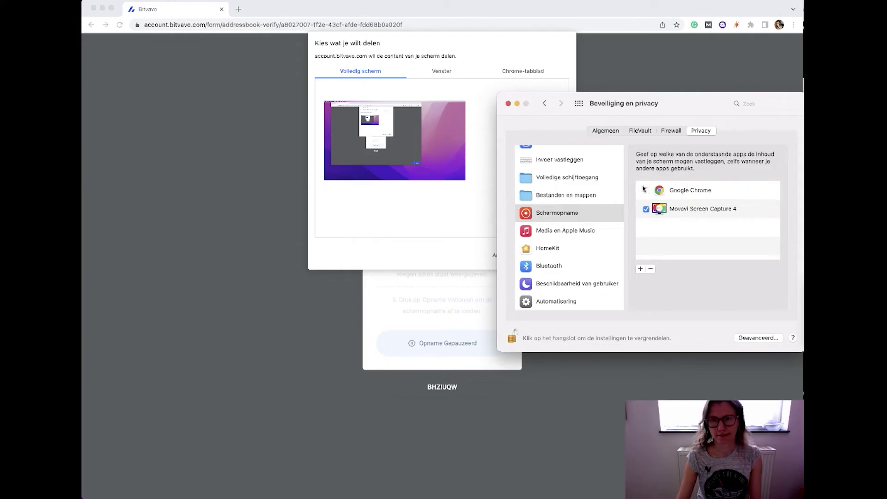
pyautogui.click(646, 191)
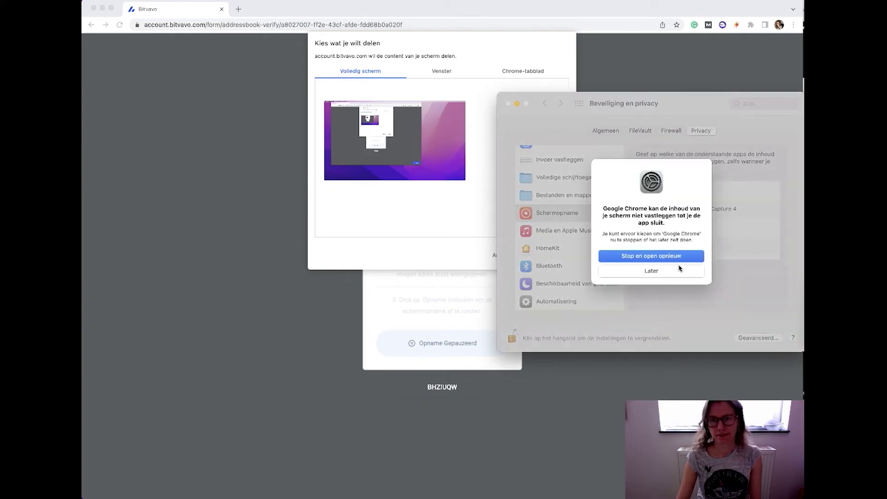
pyautogui.click(675, 263)
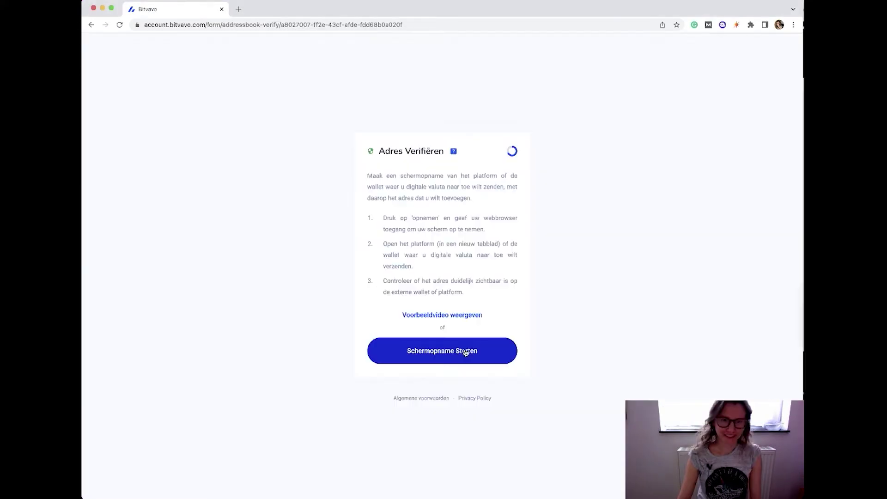
# Record the entire screen while showing the wallet's receive-address screenshot, then finish the recording
pyautogui.click(466, 354)
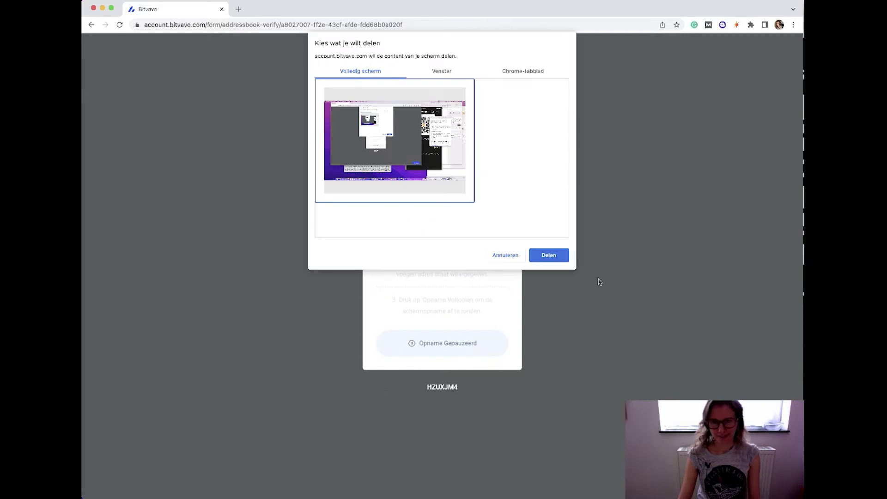
pyautogui.click(554, 257)
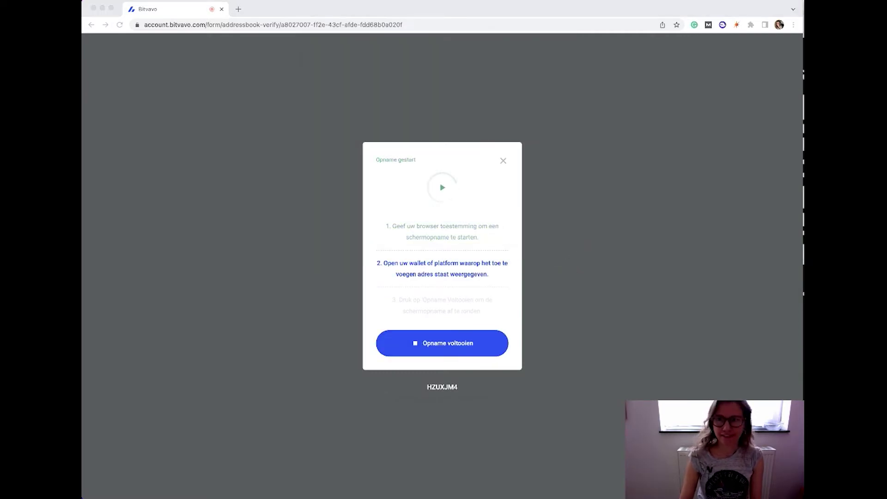
pyautogui.press('super+Tab')
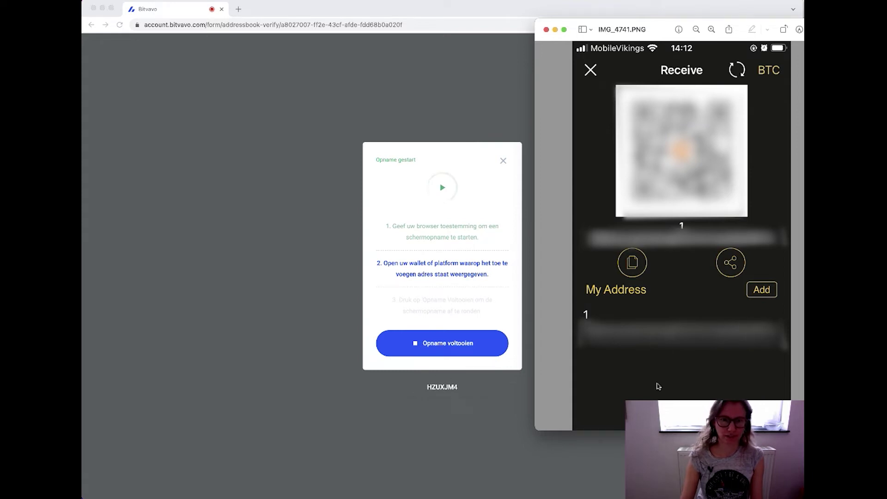
pyautogui.click(439, 343)
pyautogui.click(447, 344)
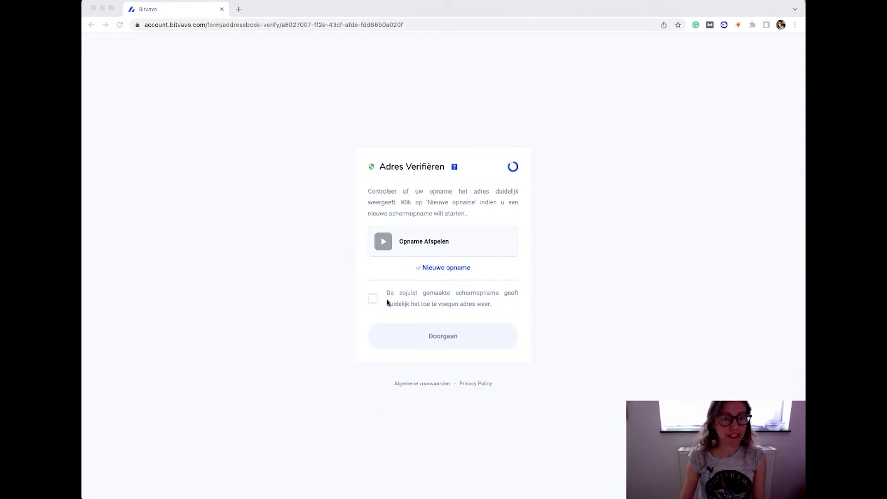
# Confirm the recording shows the address and activate it with the autofilled password and 2FA code
pyautogui.click(358, 308)
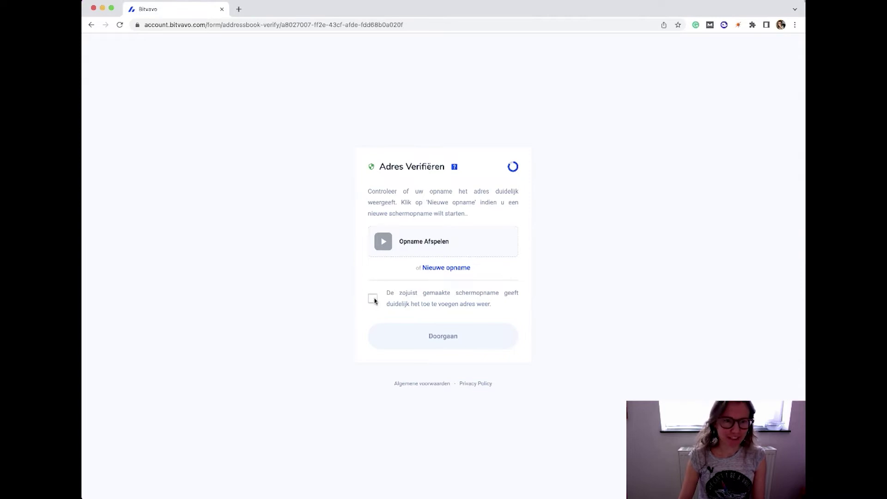
pyautogui.click(372, 300)
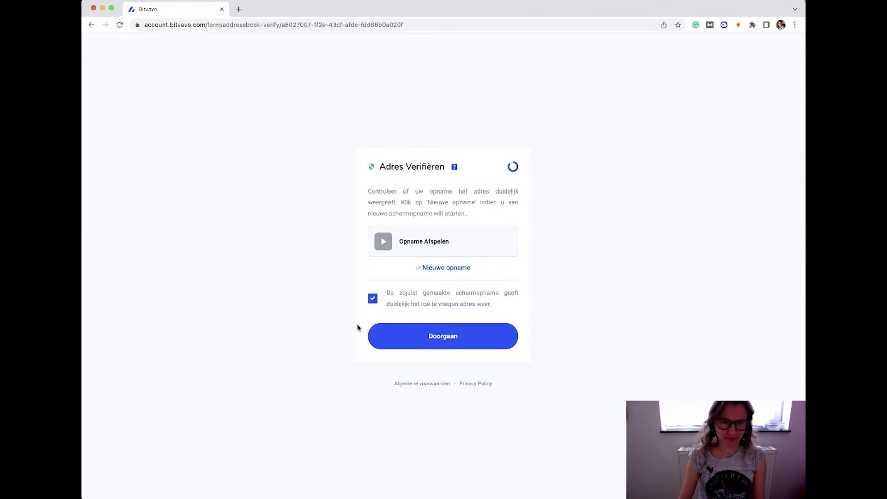
pyautogui.click(447, 338)
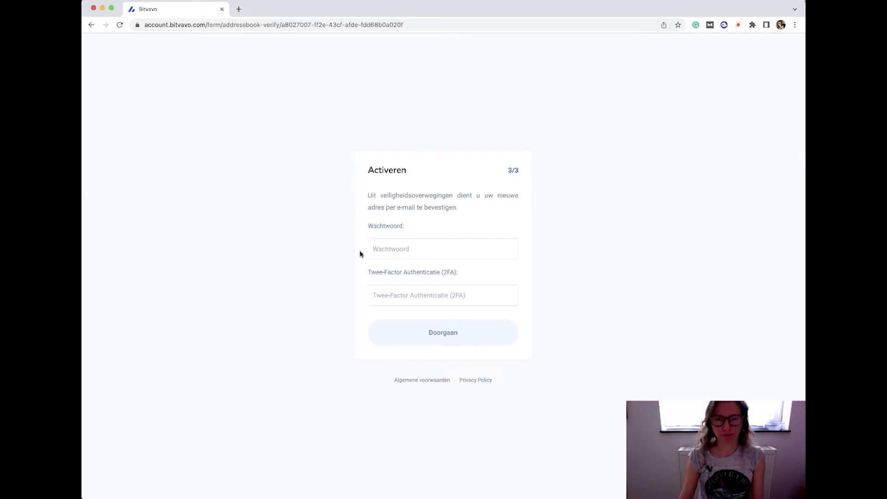
pyautogui.press('super+backslash')
pyautogui.click(451, 331)
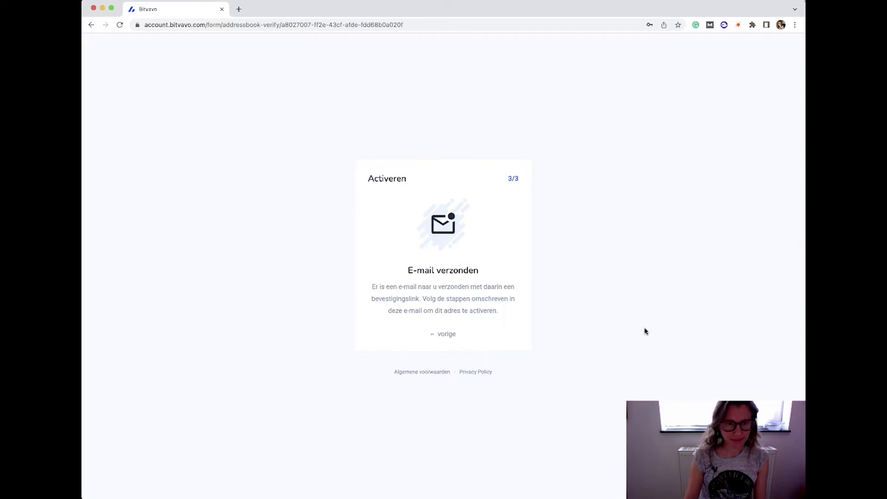
pyautogui.press('super+Tab')
# Scroll Bitvavo's 'Nieuw adres bevestigen' e-mail and follow its 'Bevestig nieuw adres' link
pyautogui.scroll(-5, 564, 440)
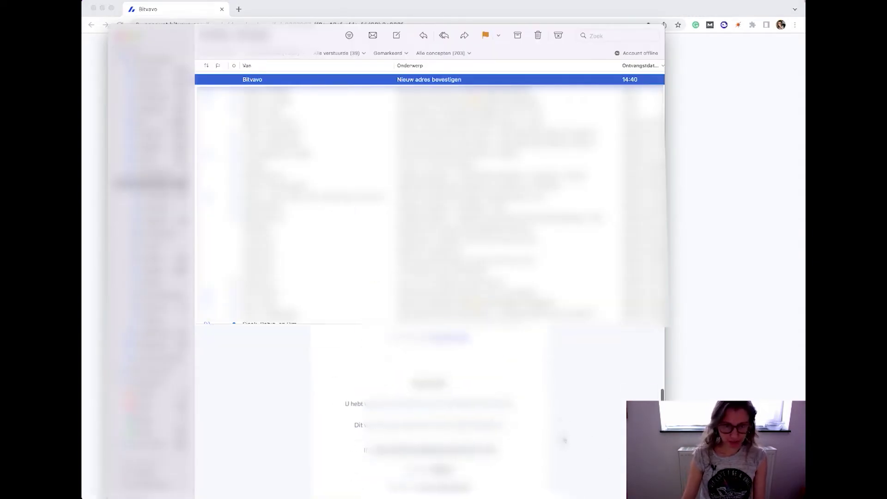
pyautogui.scroll(-3, 563, 440)
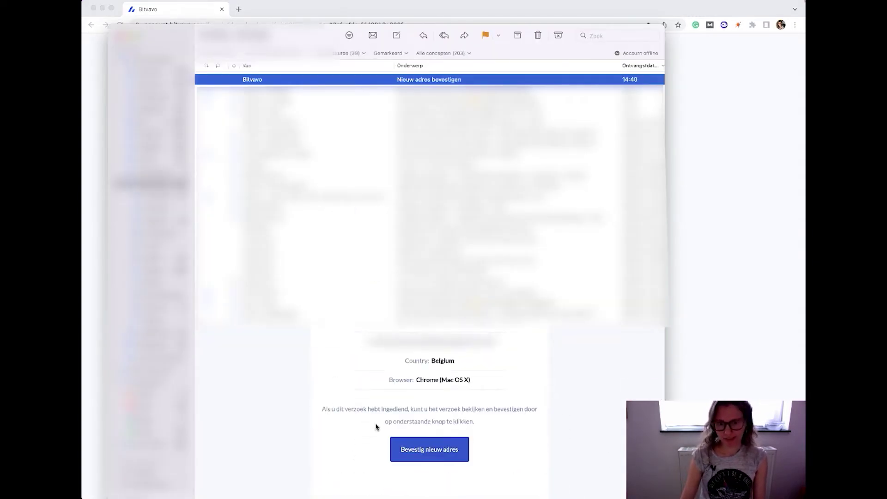
pyautogui.click(429, 449)
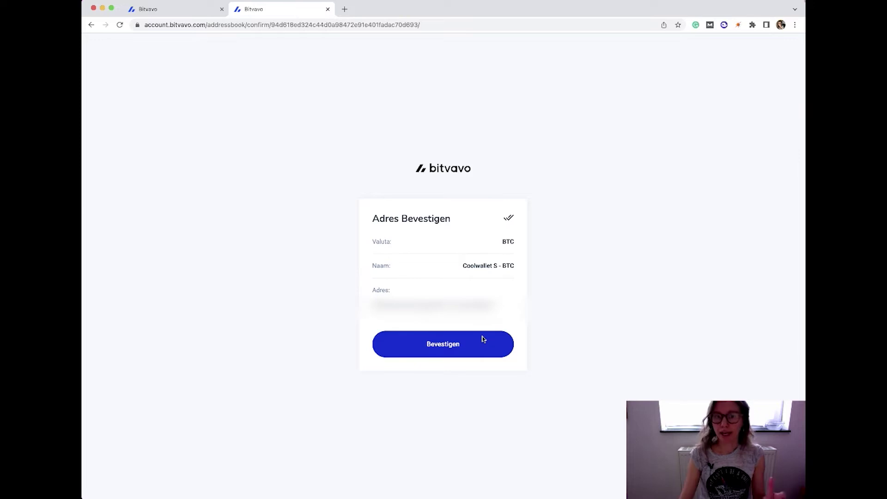
# Confirm the Coolwallet S - BTC address and continue to the address book, where it shows as pending
pyautogui.click(447, 348)
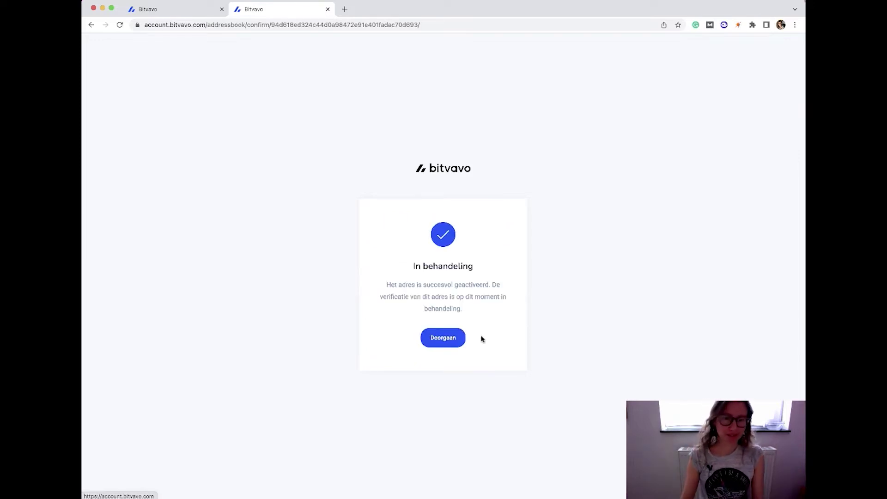
pyautogui.click(445, 346)
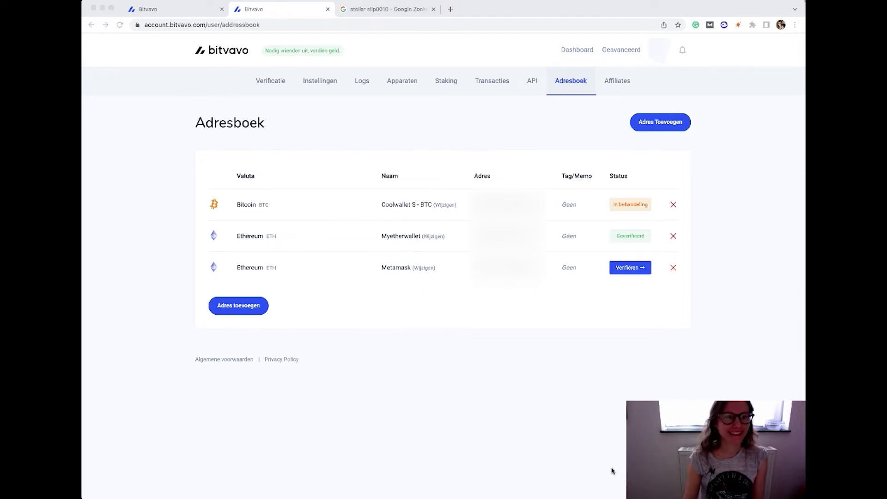
# Start a new address-book entry with Stellar (XLM) as its currency
pyautogui.click(234, 309)
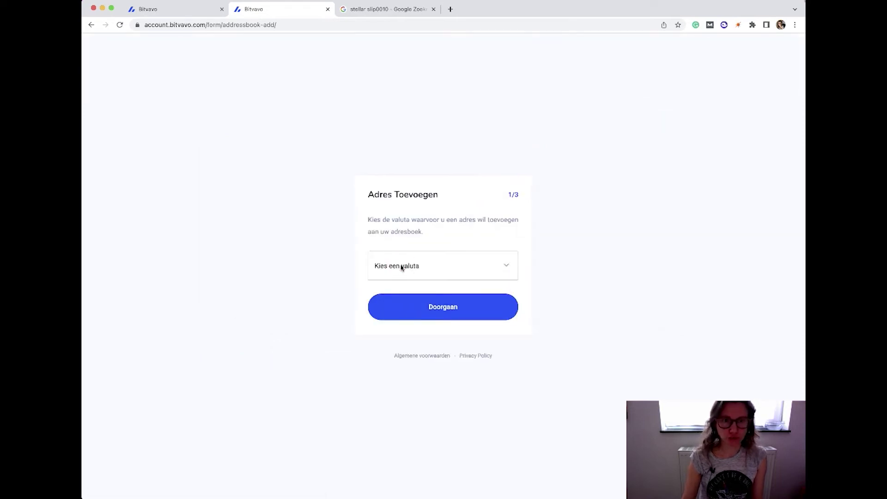
pyautogui.click(401, 267)
pyautogui.press('super+f')
pyautogui.write('stel')
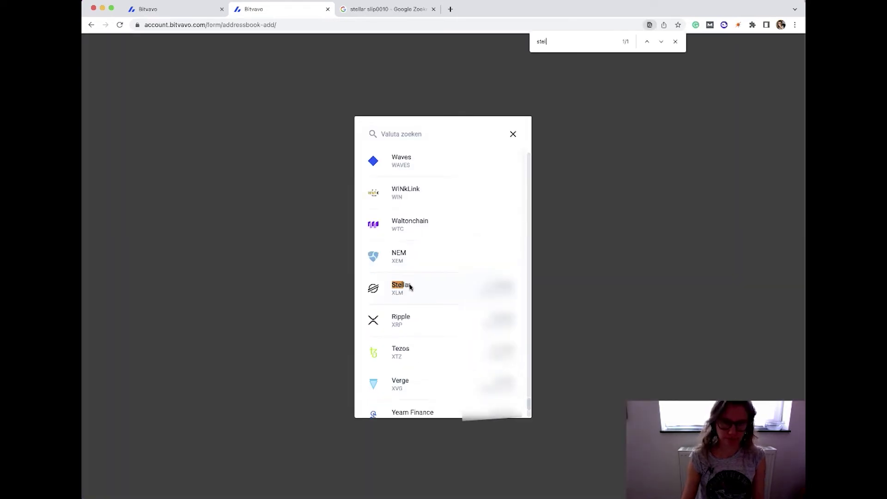
pyautogui.click(409, 288)
pyautogui.click(461, 311)
# Name it 'Coolwallet S - Stellar', paste the Stellar wallet address, and submit
pyautogui.click(485, 211)
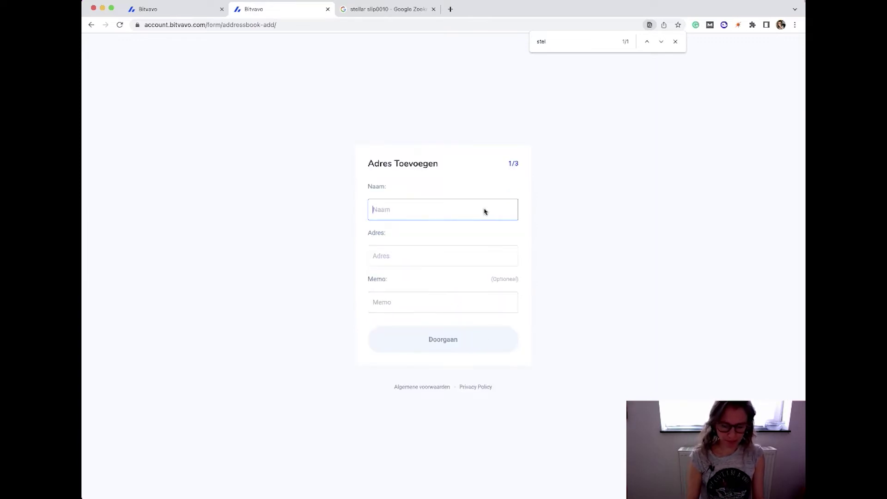
pyautogui.write('Coolwallet S - Stellar')
pyautogui.click(463, 259)
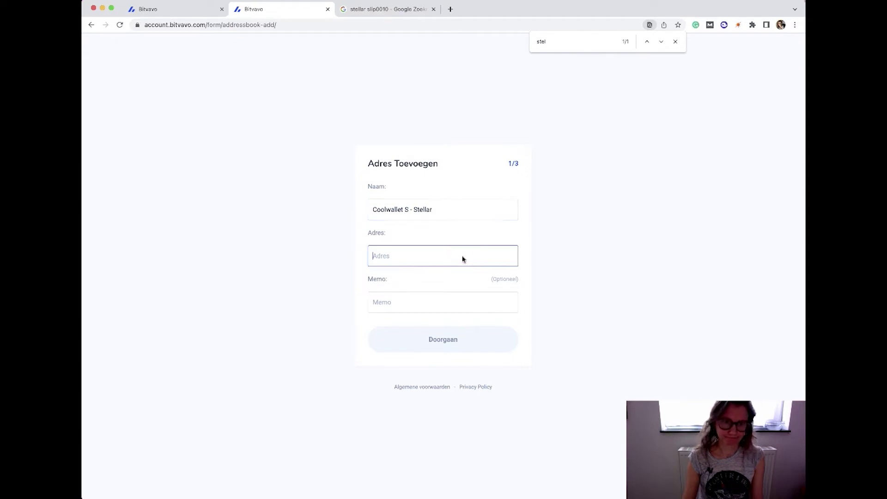
pyautogui.press('super+v')
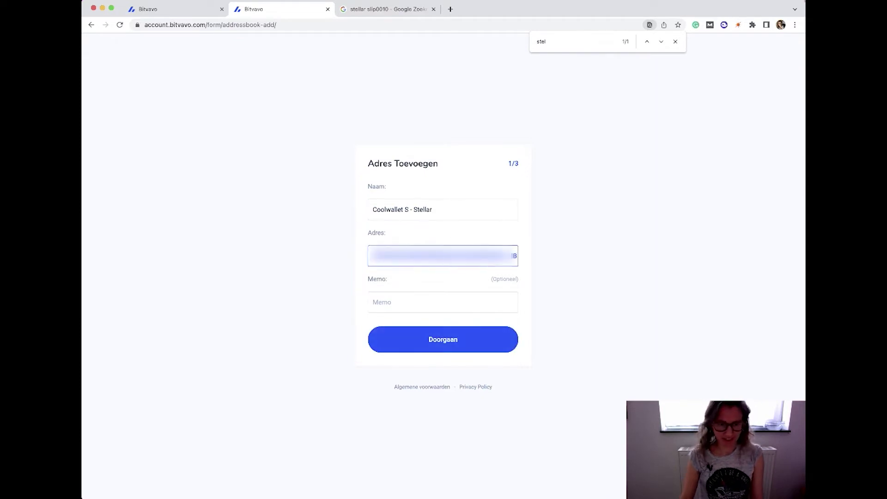
pyautogui.click(460, 345)
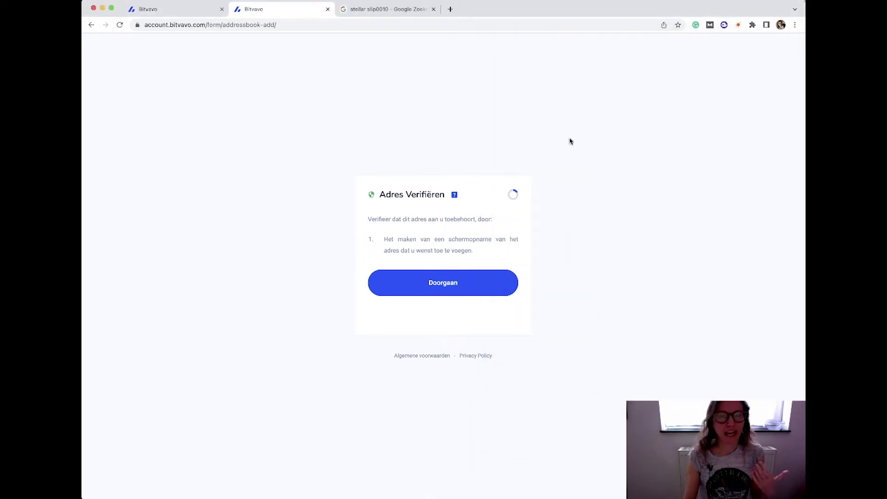
# Make and confirm a full-screen verification recording showing the Stellar wallet's receive address
pyautogui.click(453, 284)
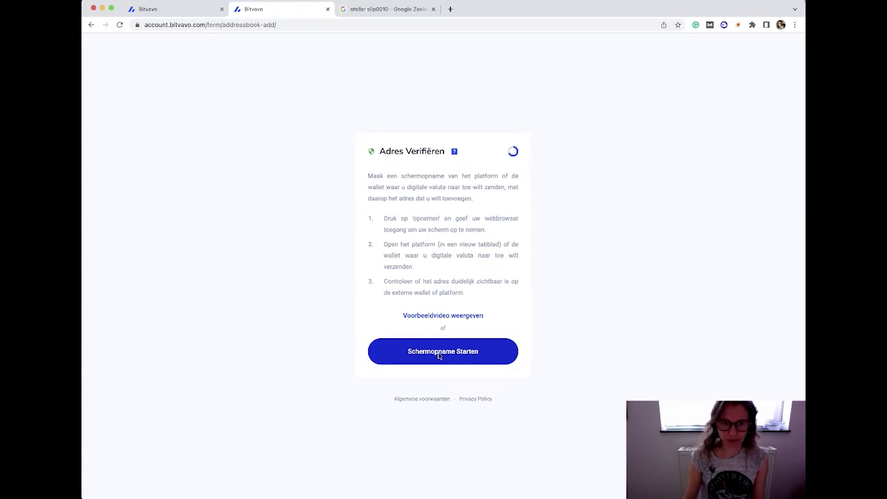
pyautogui.click(439, 356)
pyautogui.click(550, 256)
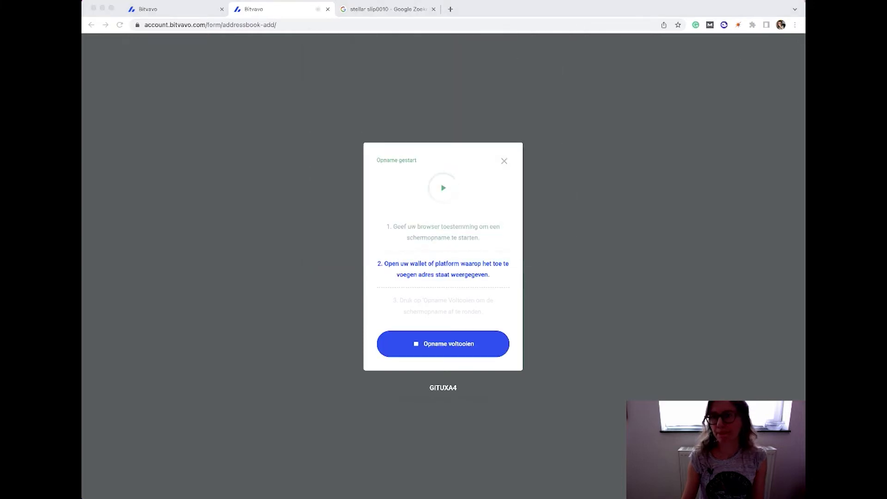
pyautogui.press('super+Tab')
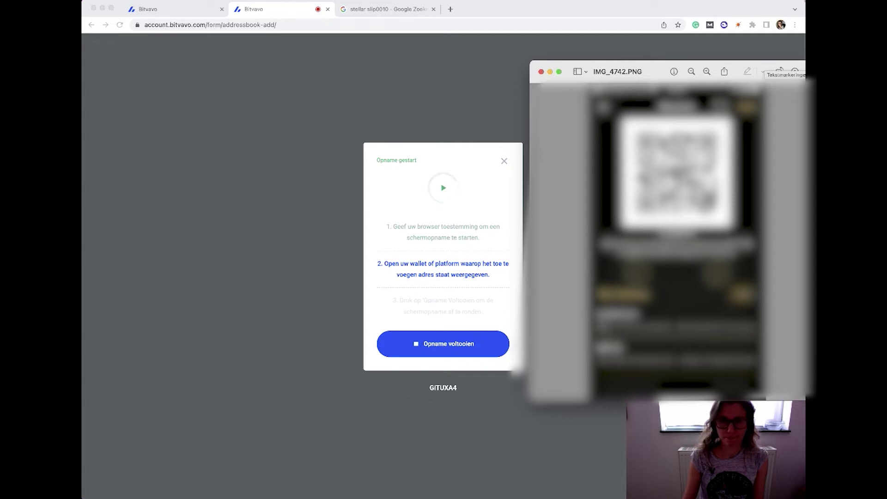
pyautogui.click(469, 326)
pyautogui.click(460, 345)
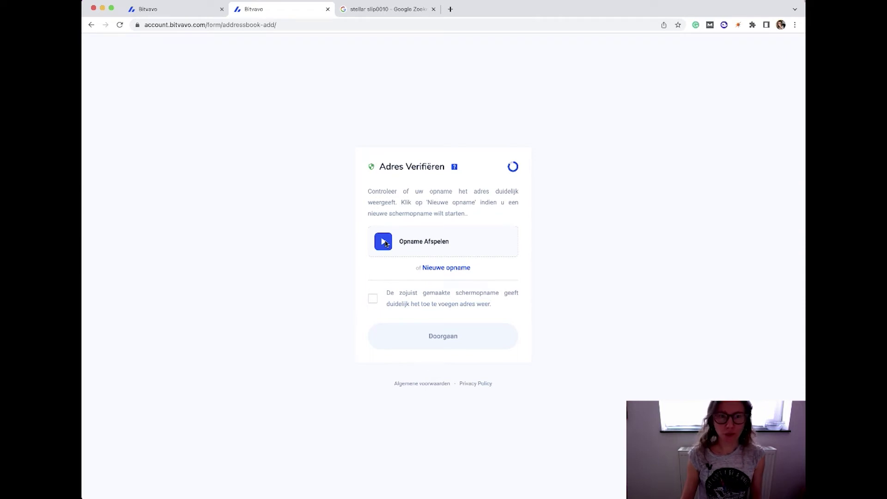
pyautogui.click(386, 243)
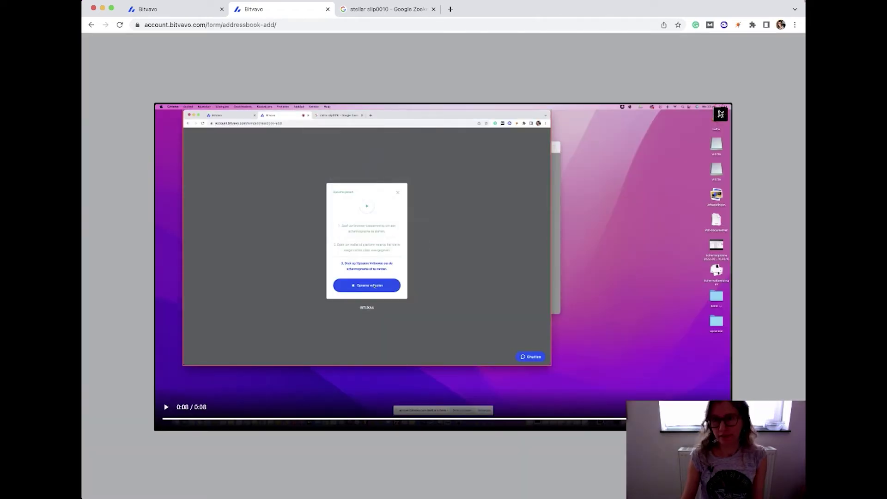
pyautogui.click(721, 114)
pyautogui.click(373, 300)
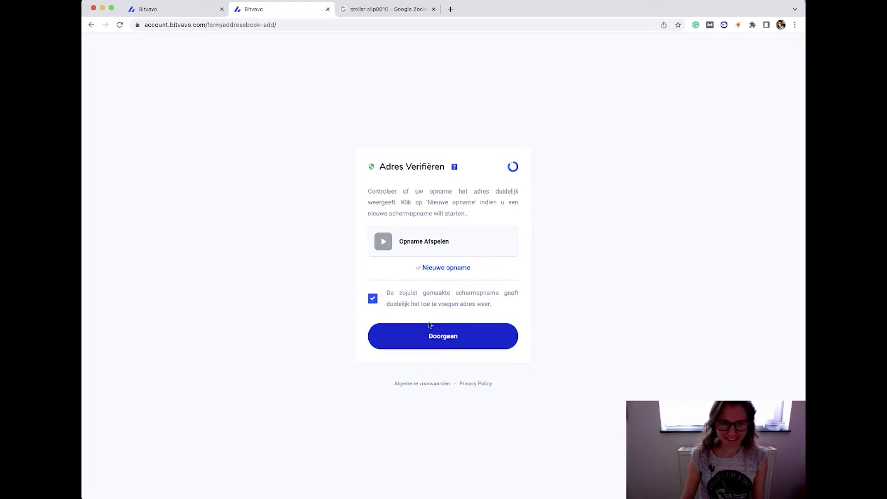
pyautogui.click(451, 339)
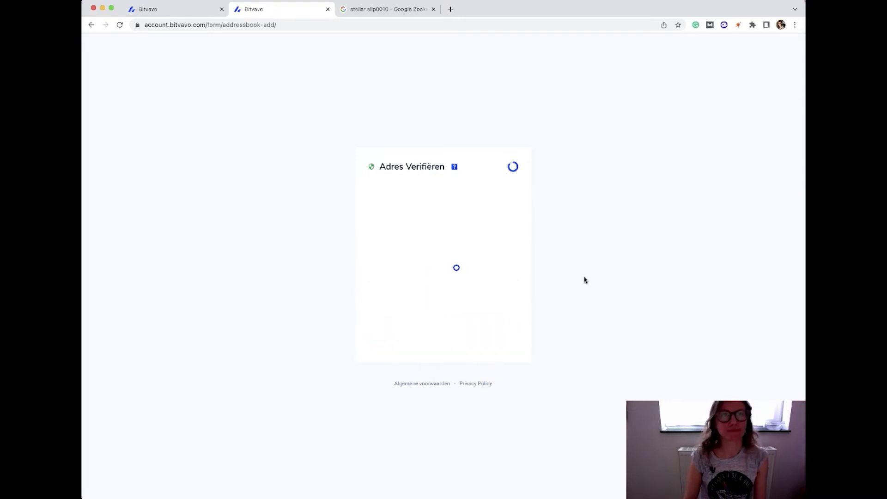
# Submit the account password and the two-factor code to activate the address
pyautogui.click(484, 253)
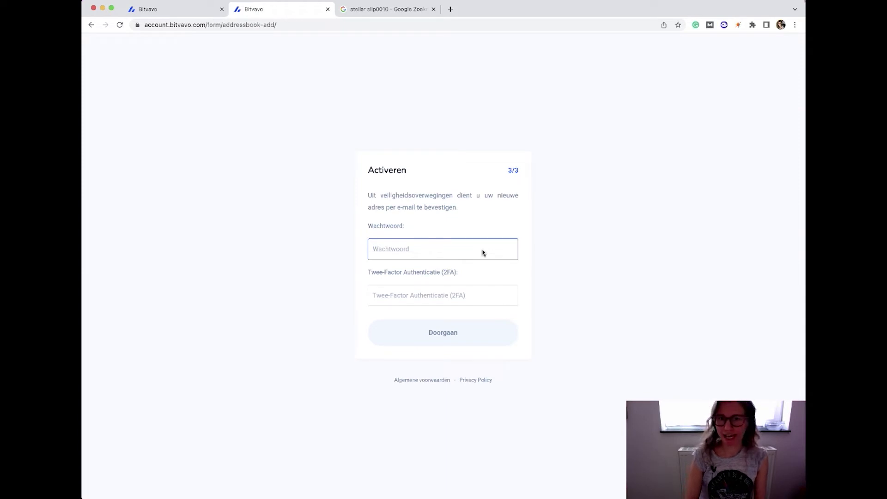
pyautogui.press('super+v')
pyautogui.press('Tab')
pyautogui.click(475, 334)
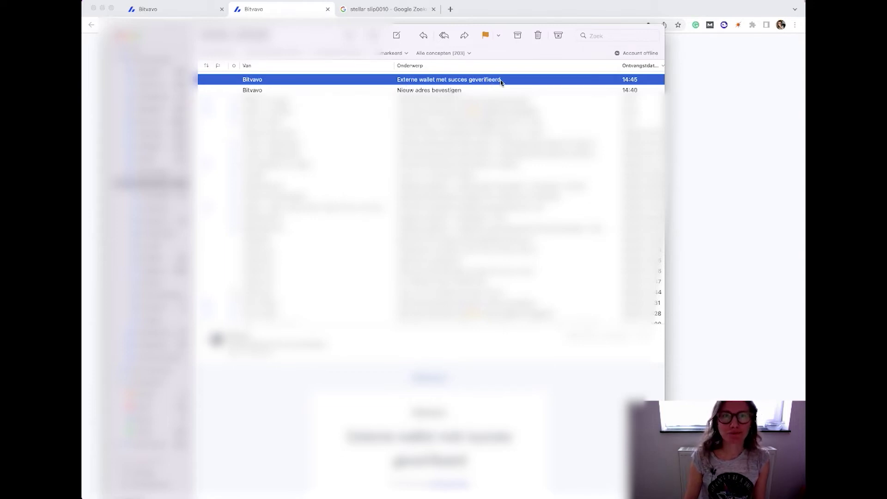
# Open the 'Bevestig nieuw adres' link from the Nieuw adres bevestigen e-mail in the browser
pyautogui.scroll(-3, 492, 416)
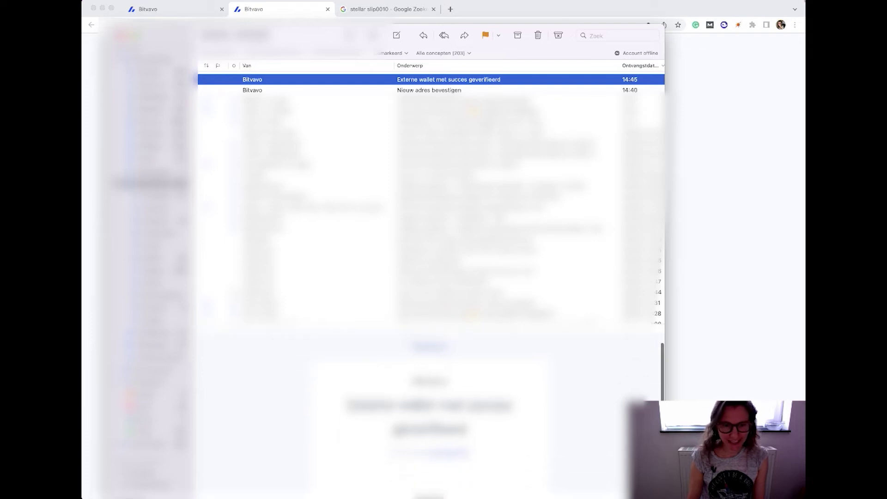
pyautogui.scroll(-5, 492, 418)
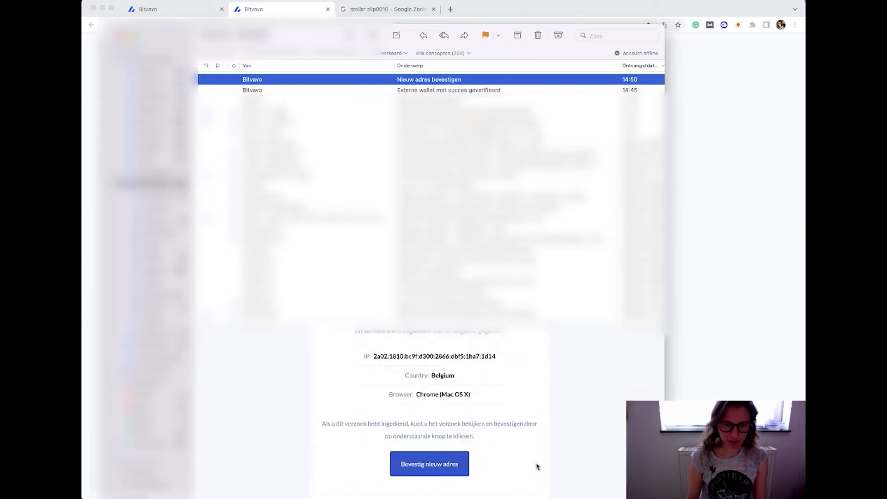
pyautogui.scroll(-2, 537, 466)
pyautogui.click(405, 419)
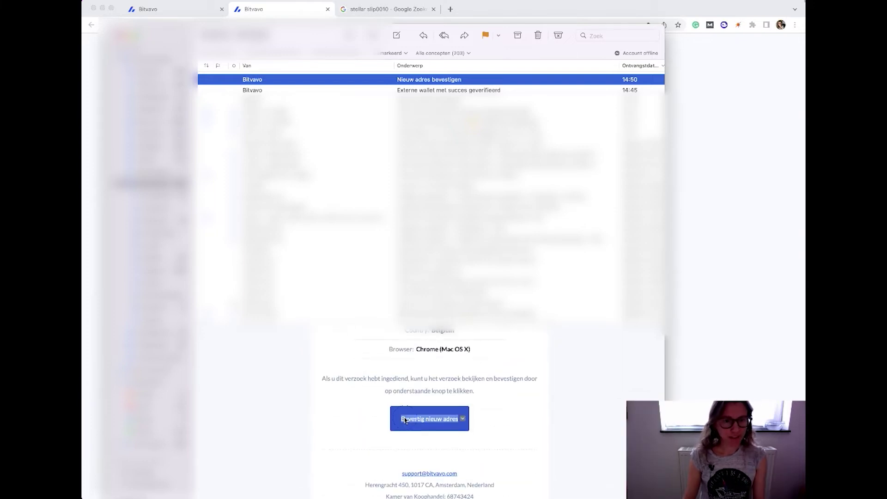
pyautogui.rightClick(405, 419)
pyautogui.click(442, 451)
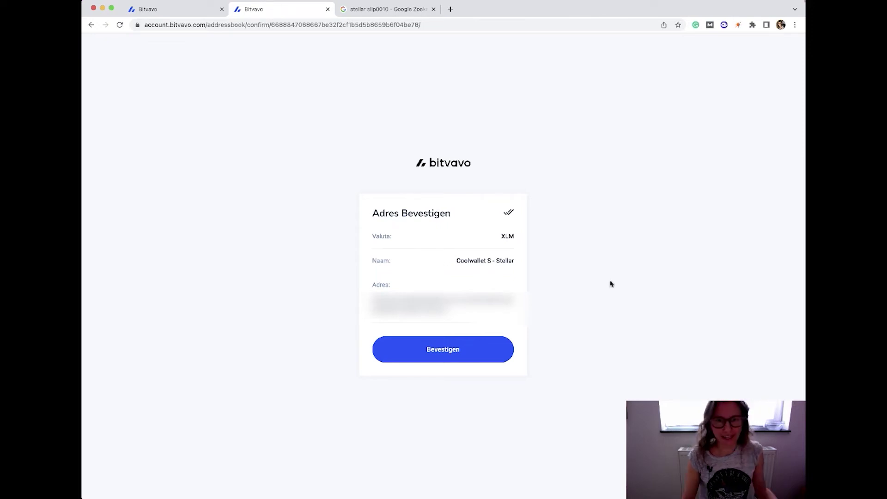
# Confirm the Coolwallet S - Stellar address, view the Adresboek, and check both verification e-mails
pyautogui.click(455, 350)
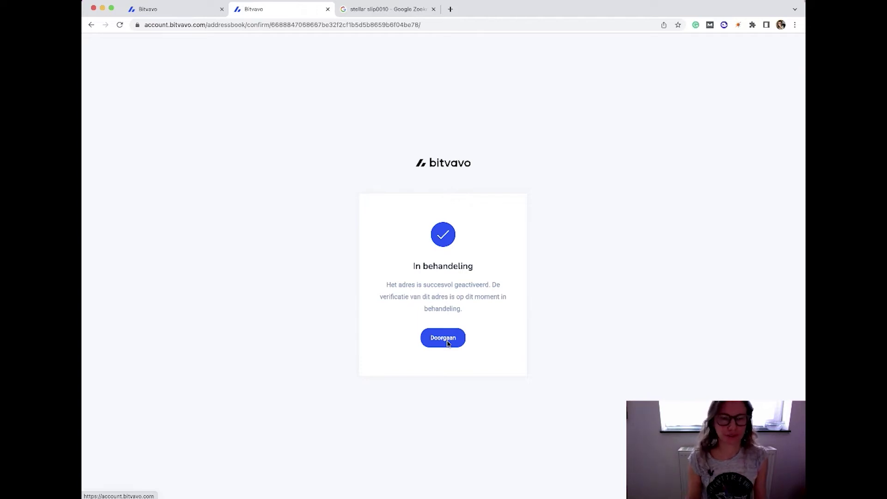
pyautogui.click(448, 343)
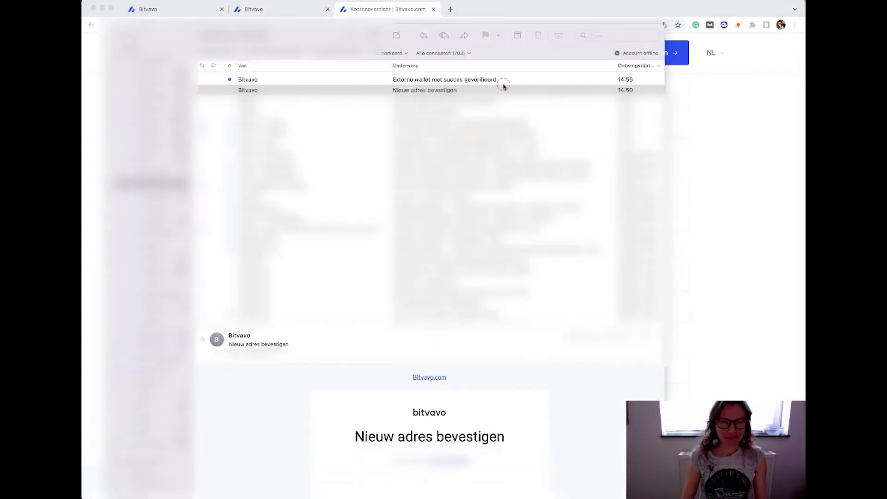
pyautogui.click(503, 86)
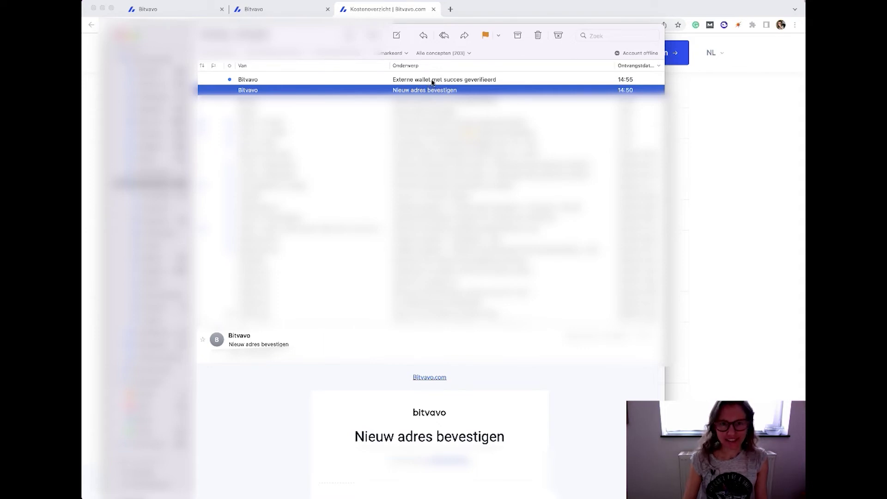
pyautogui.click(433, 82)
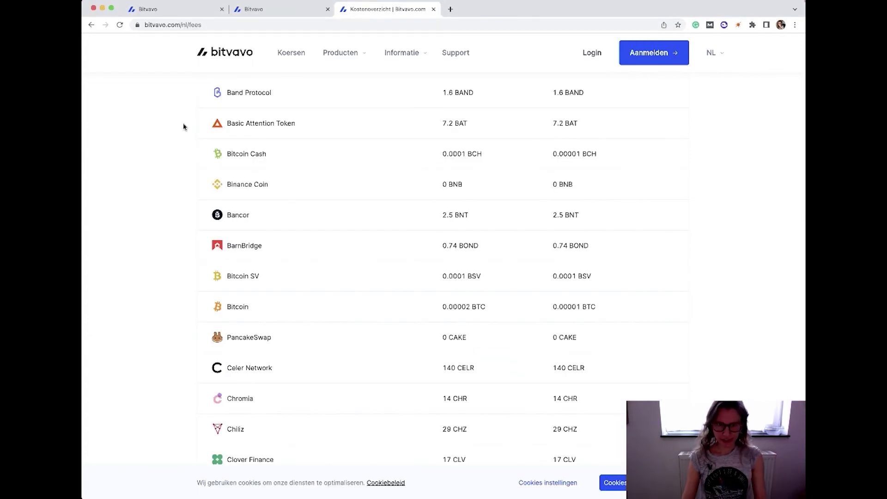
# Find Bitcoin's fees in the Opnamekosten table: 0.00002 BTC fee, 0.00001 BTC minimum
pyautogui.scroll(3, 377, 194)
pyautogui.scroll(5, 378, 194)
pyautogui.scroll(5, 378, 194)
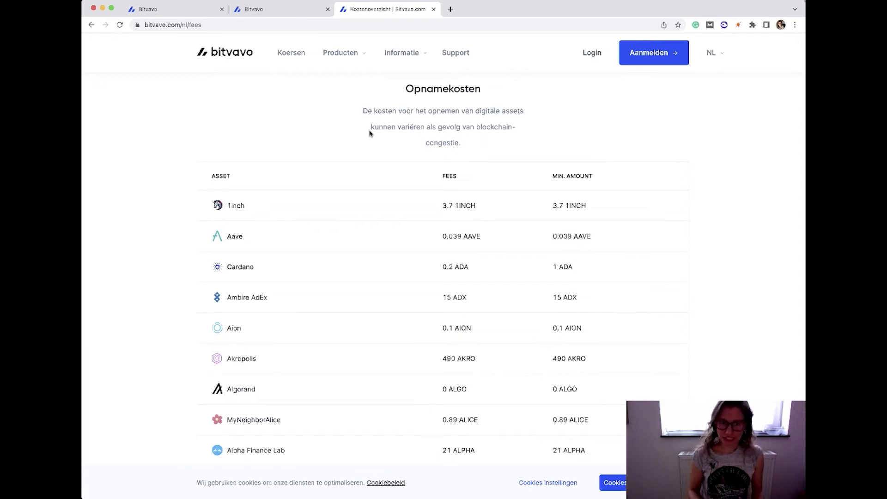
pyautogui.scroll(15, 370, 134)
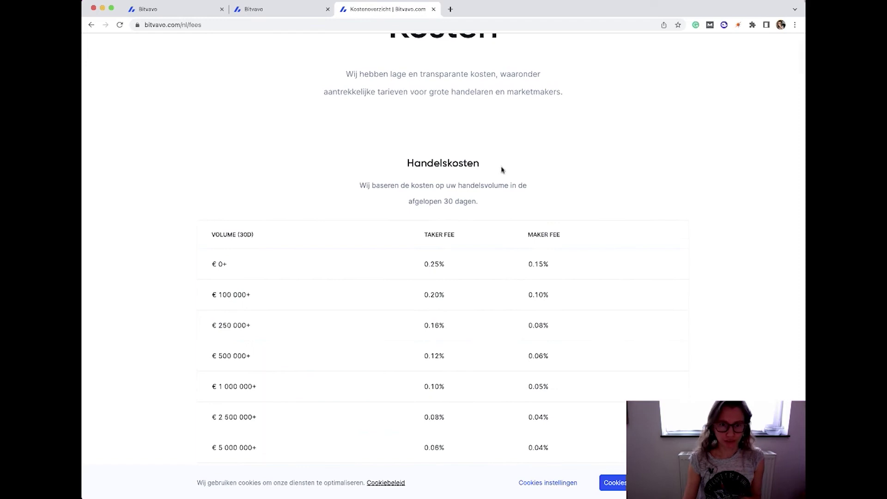
pyautogui.scroll(-10, 471, 232)
pyautogui.scroll(-7, 474, 232)
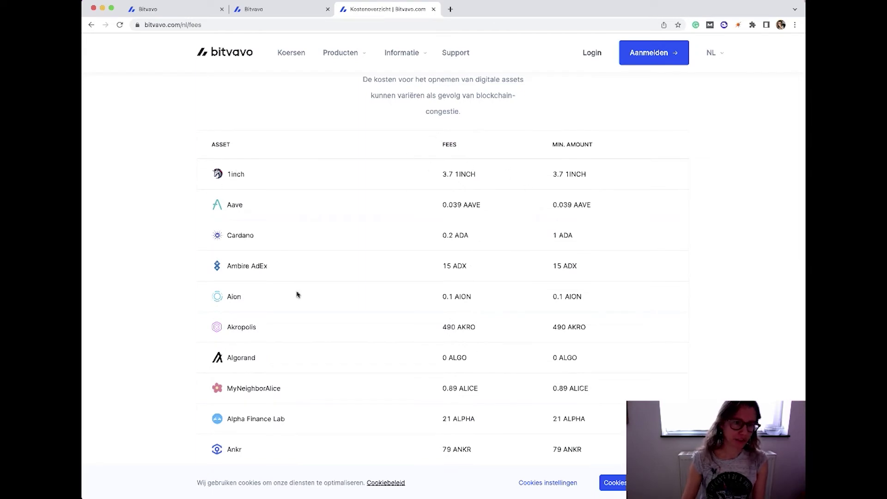
pyautogui.scroll(-2, 331, 311)
pyautogui.scroll(-13, 330, 312)
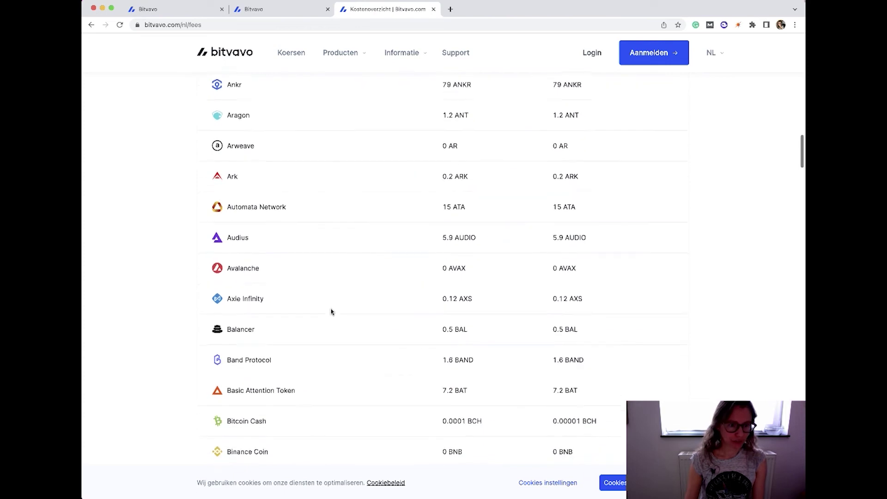
pyautogui.scroll(-2, 331, 312)
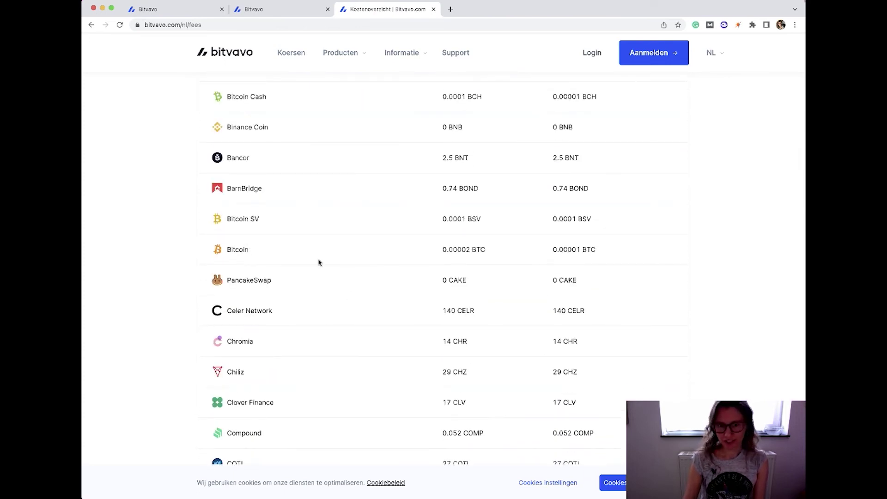
pyautogui.click(450, 243)
pyautogui.moveTo(450, 243); pyautogui.dragTo(495, 251)
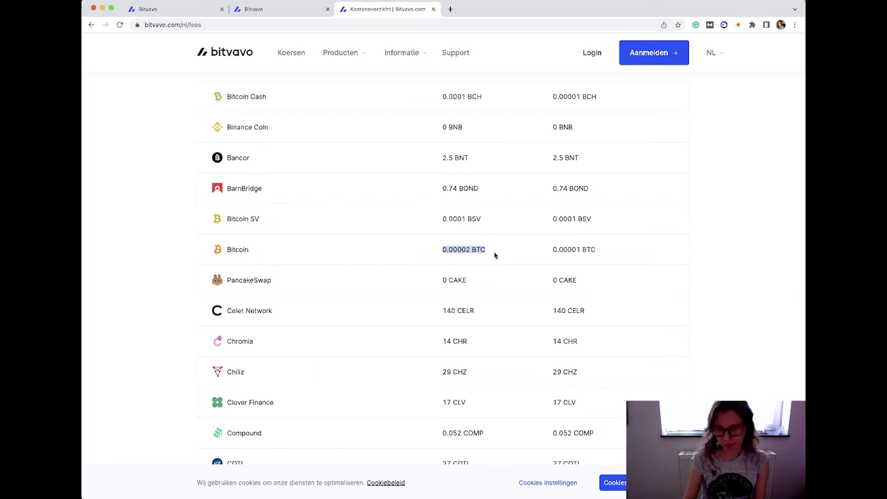
pyautogui.moveTo(553, 251); pyautogui.dragTo(599, 253)
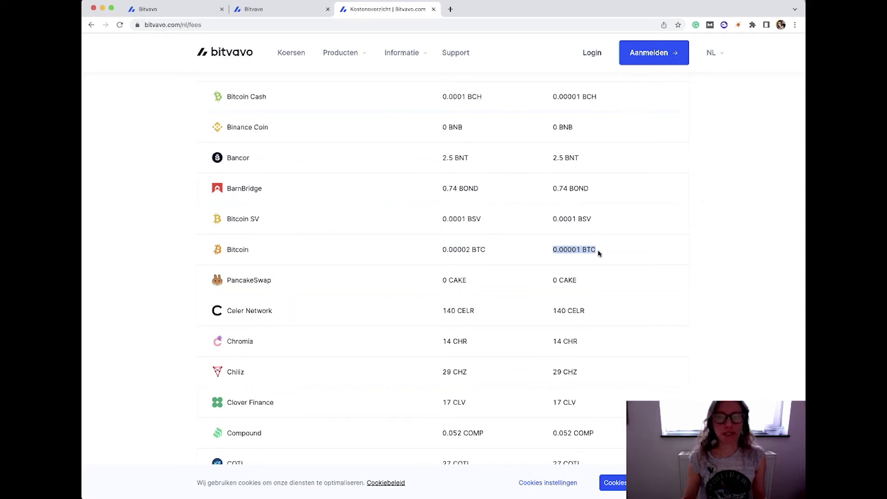
pyautogui.scroll(-10, 577, 258)
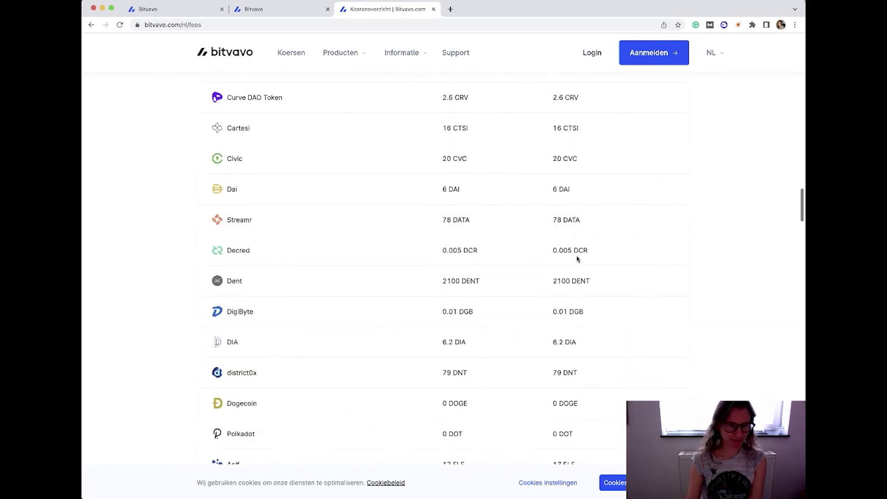
# Search 'stell' to find Stellar's 0 XLM fee and 1 XLM minimum
pyautogui.press('super+f')
pyautogui.write('stell')
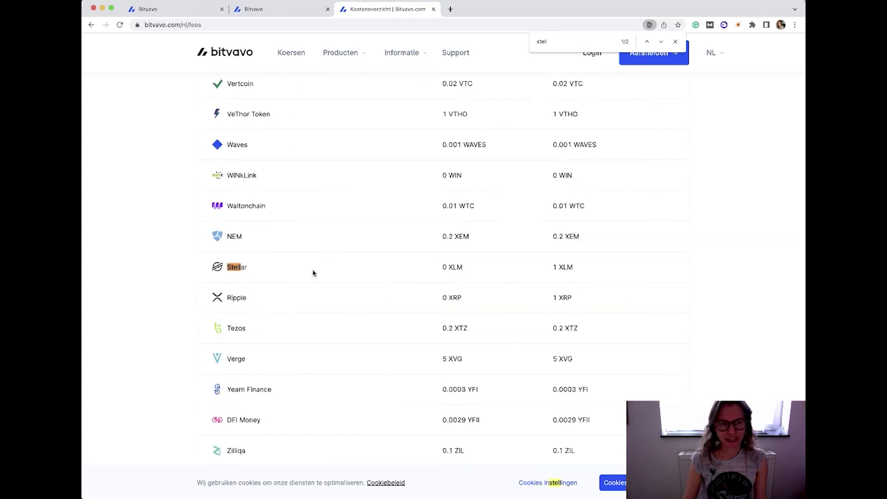
pyautogui.moveTo(436, 266); pyautogui.dragTo(459, 270)
pyautogui.moveTo(550, 267); pyautogui.dragTo(573, 273)
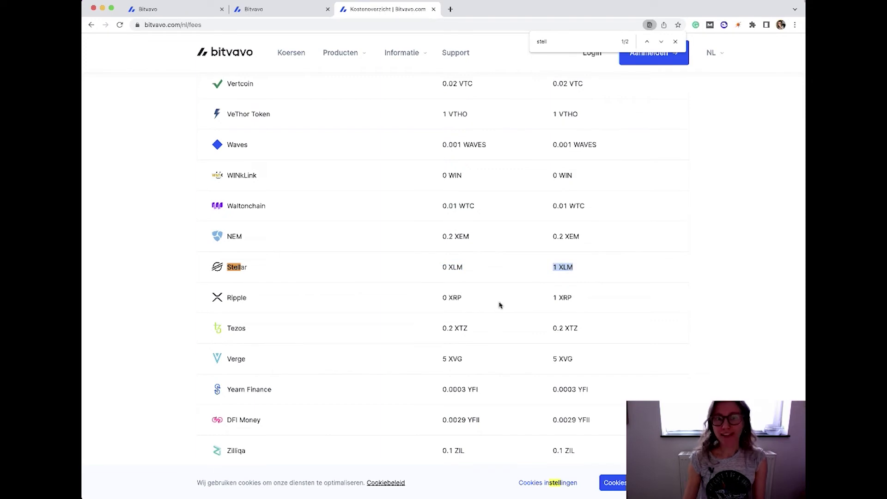
pyautogui.click(258, 272)
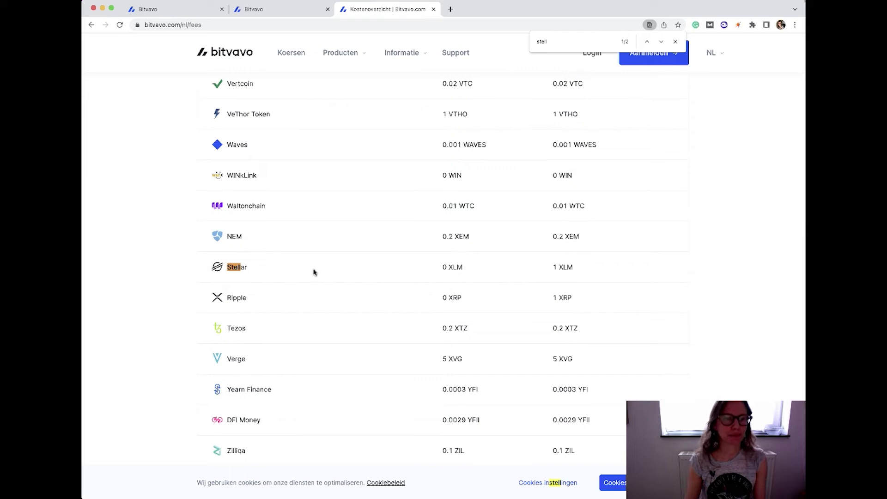
pyautogui.scroll(1, 314, 273)
pyautogui.hotkey('ctrl', 'shift', 'Tab')
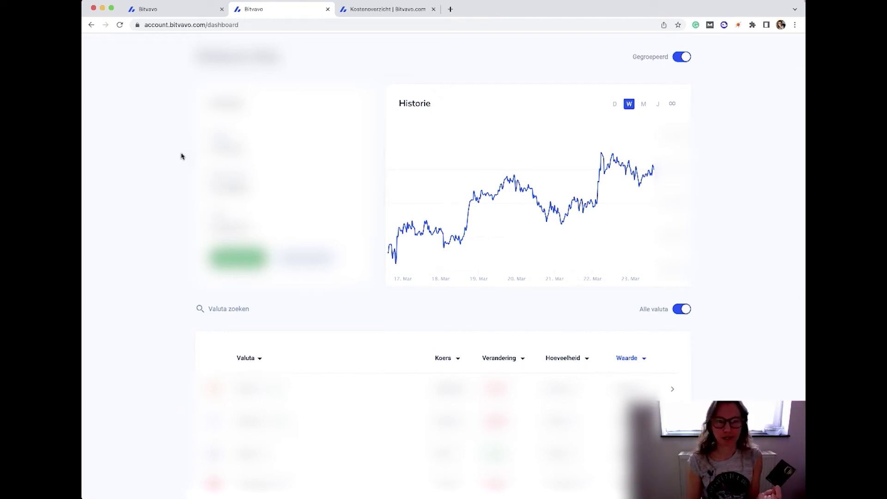
# Paste the CoolWallet S - BTC address into the Bitcoin withdrawal Adres field and continue
pyautogui.scroll(-3, 443, 263)
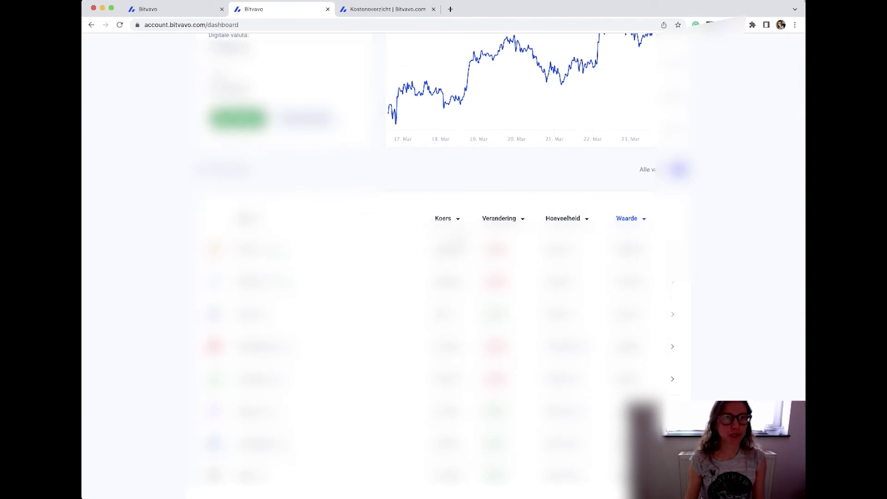
pyautogui.click(247, 251)
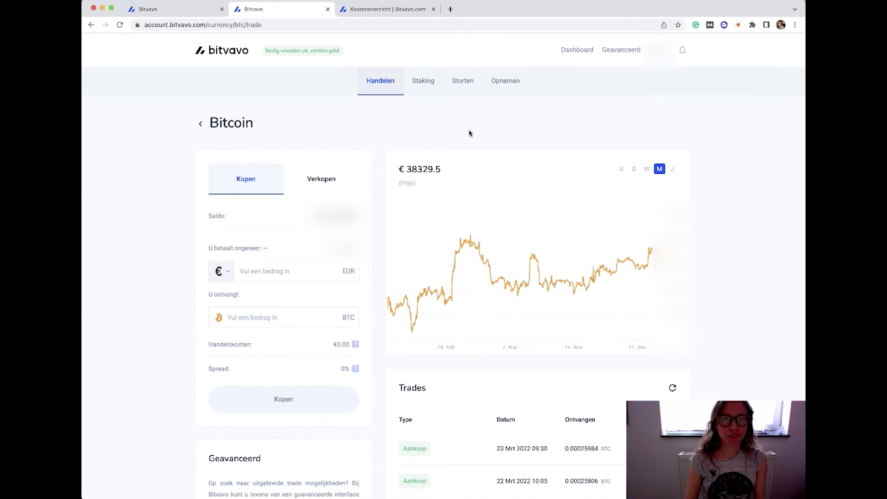
pyautogui.click(508, 84)
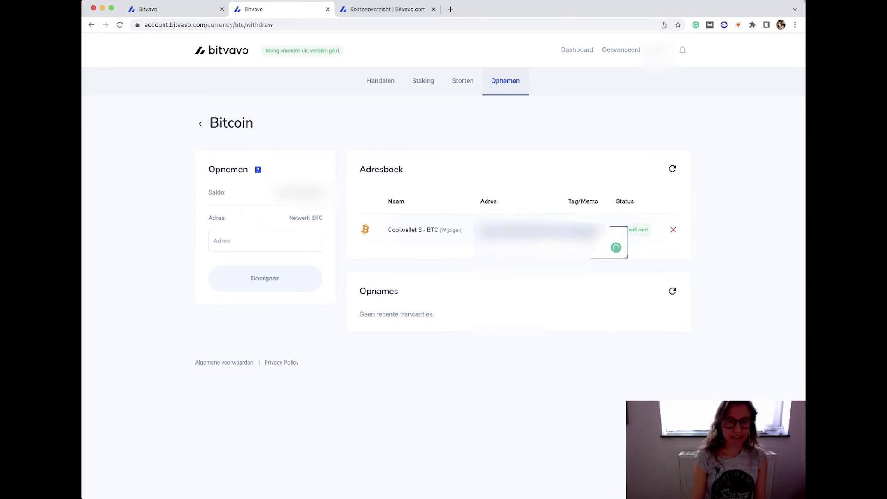
pyautogui.click(269, 244)
pyautogui.press('super+v')
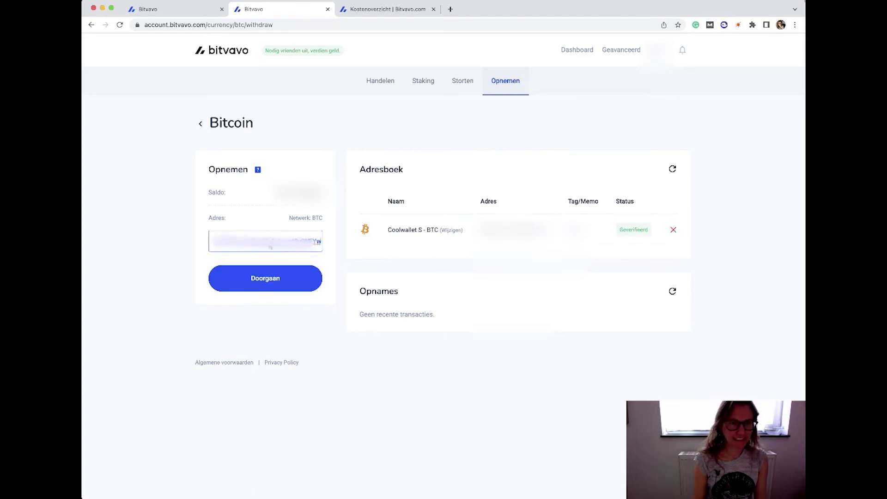
pyautogui.click(267, 283)
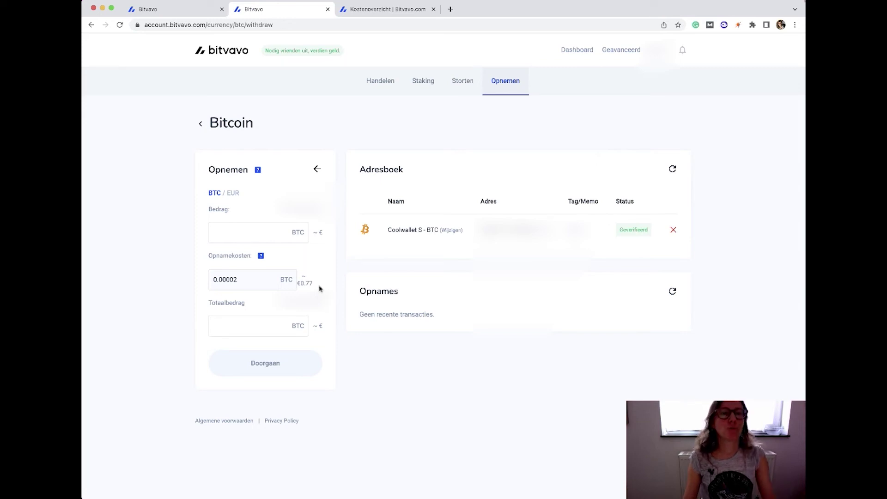
# Paste the Myetherwallet address into the Ethereum withdrawal Adres field and continue
pyautogui.click(241, 53)
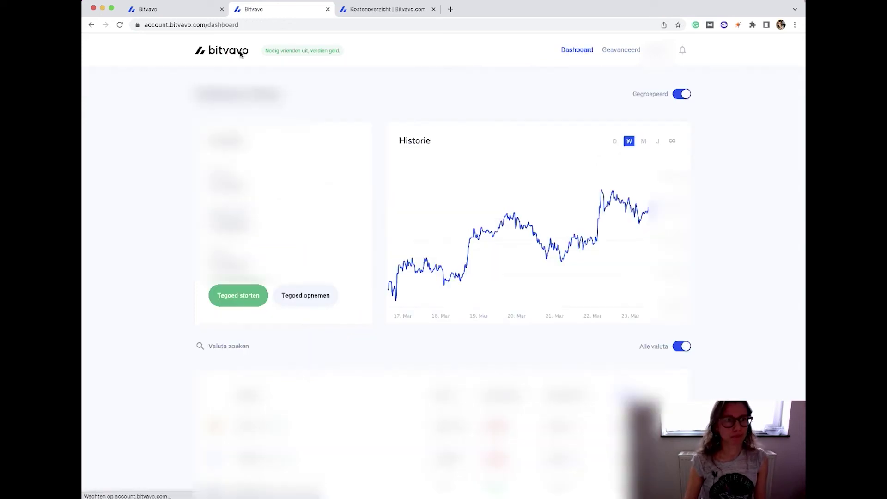
pyautogui.click(251, 459)
pyautogui.click(506, 81)
pyautogui.click(543, 229)
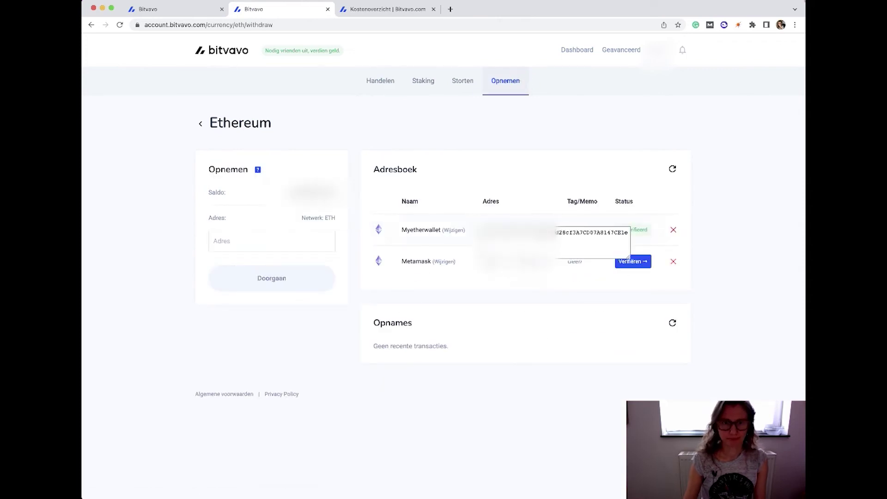
pyautogui.doubleClick(618, 248)
pyautogui.click(272, 240)
pyautogui.hotkey('ctrl', 'v')
pyautogui.click(283, 279)
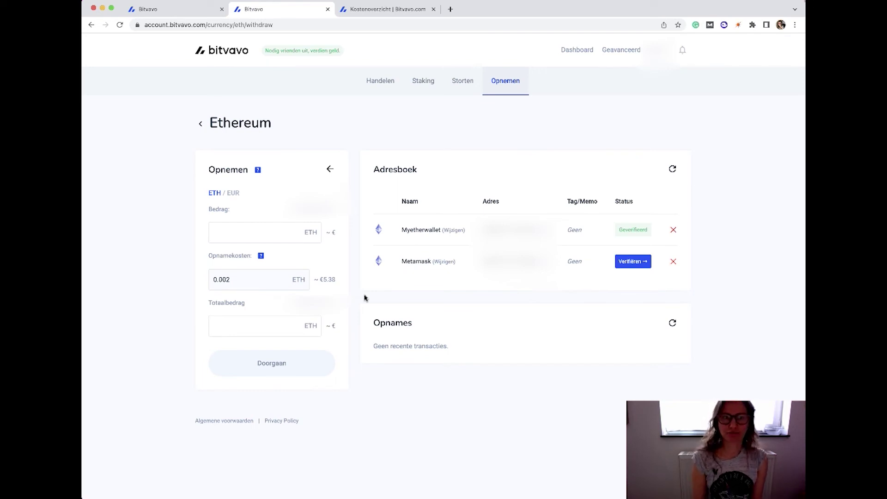
# Find Stellar with a 'stell' search, paste the CoolWallet S - Stellar address into Adres, and continue
pyautogui.click(235, 51)
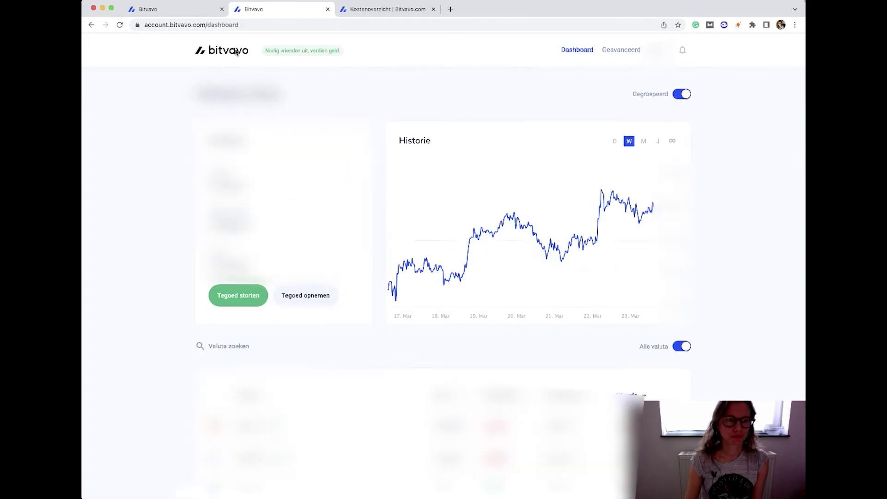
pyautogui.press('super+f')
pyautogui.write('stell')
pyautogui.click(263, 264)
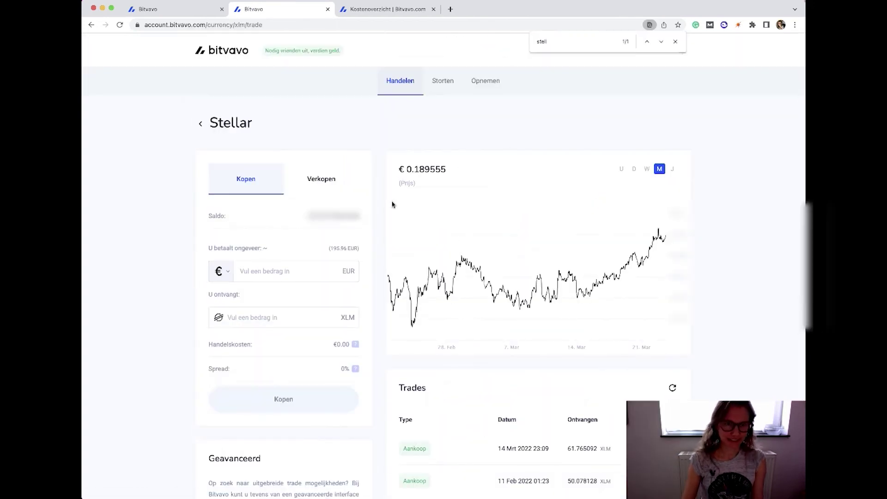
pyautogui.click(488, 85)
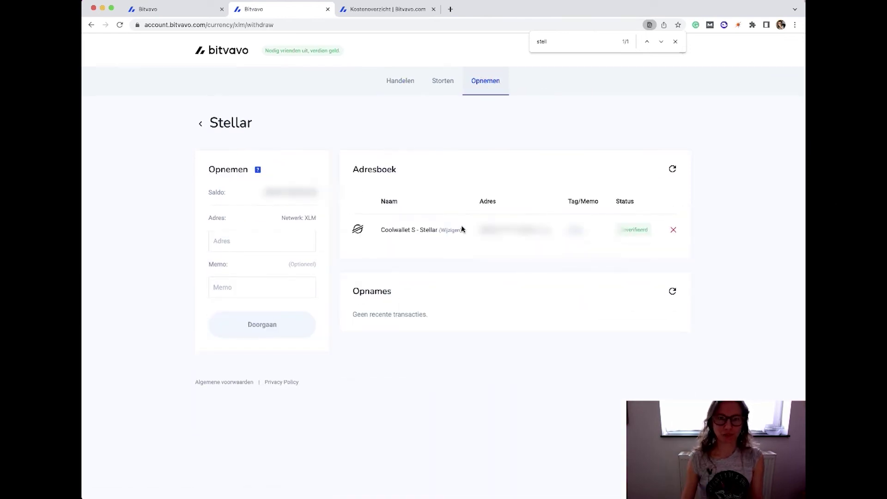
pyautogui.tripleClick(549, 244)
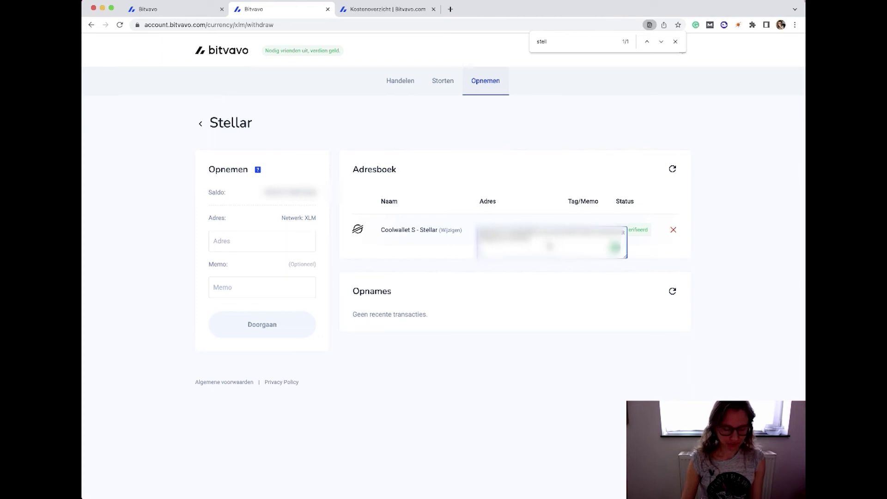
pyautogui.click(264, 246)
pyautogui.press('super+v')
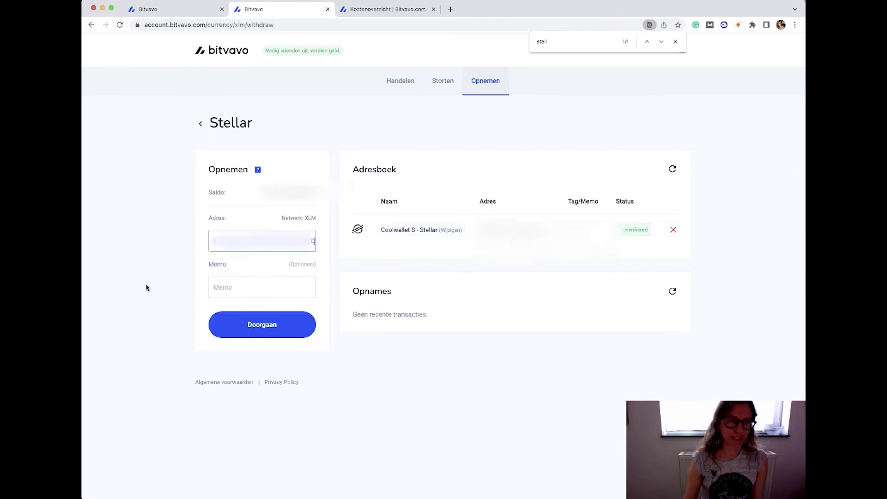
pyautogui.click(267, 326)
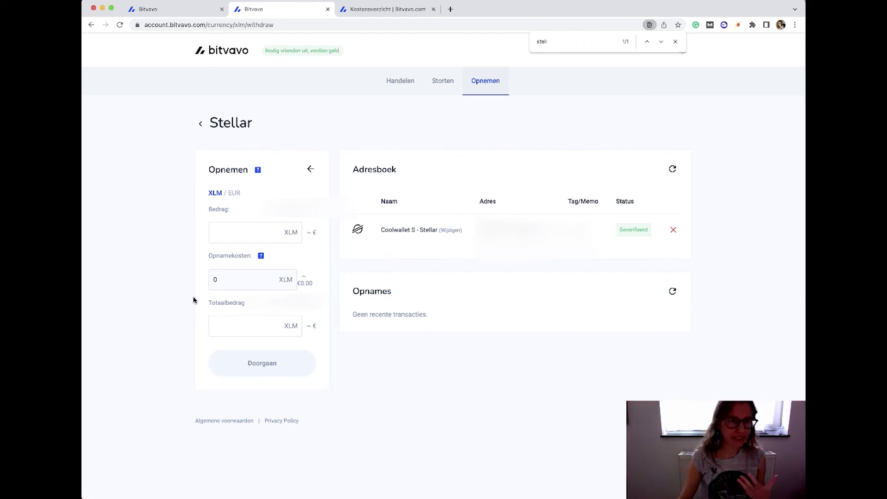
# Enter 5 XLM in Bedrag, keeping the currency on XLM, and continue to confirmation
pyautogui.click(247, 235)
pyautogui.click(247, 234)
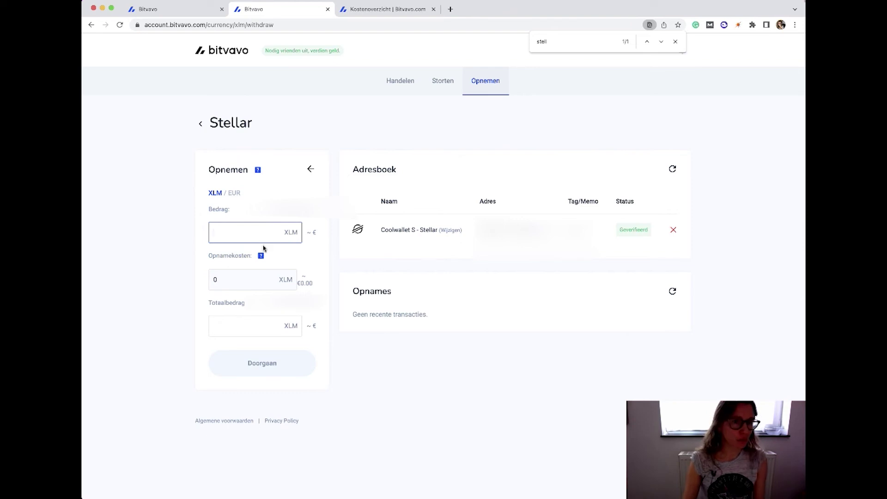
pyautogui.click(235, 194)
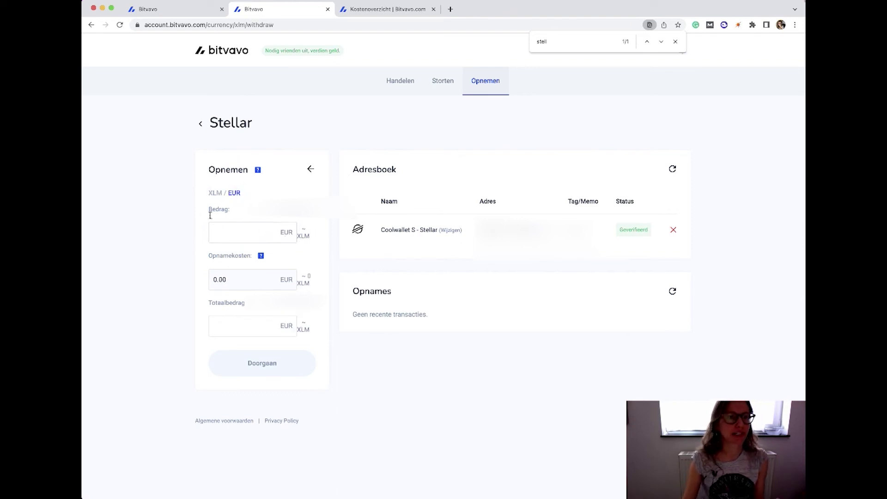
pyautogui.click(215, 193)
pyautogui.click(252, 238)
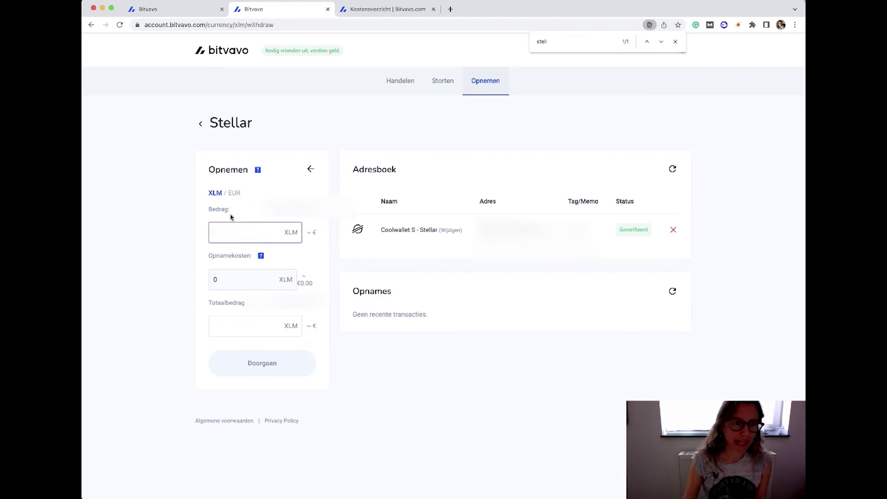
pyautogui.write('5')
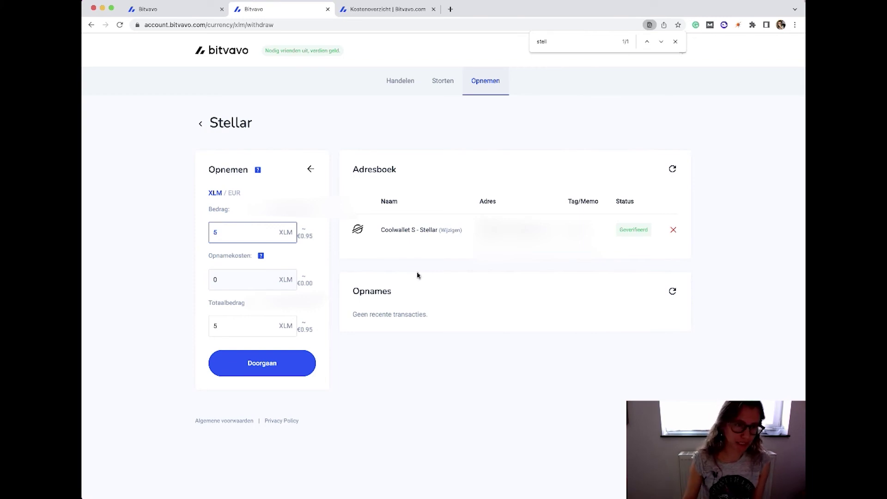
pyautogui.click(276, 369)
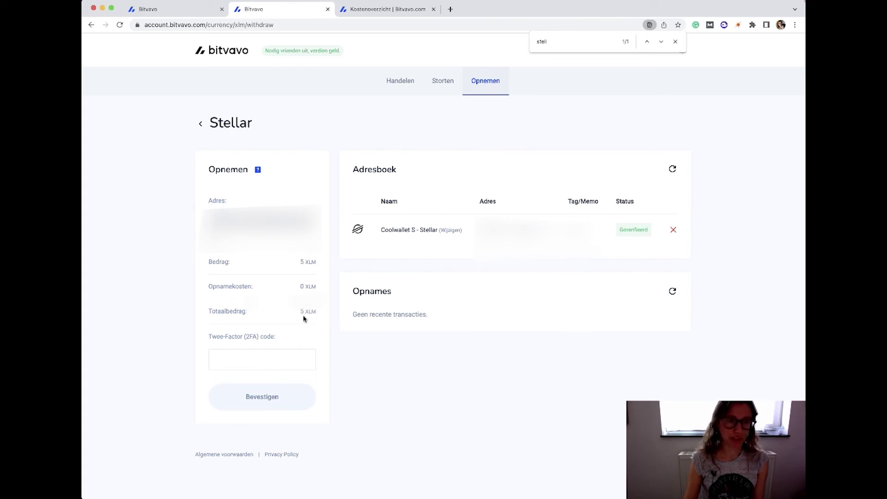
# Paste the two-factor authentication code and confirm the 5 XLM withdrawal
pyautogui.click(298, 363)
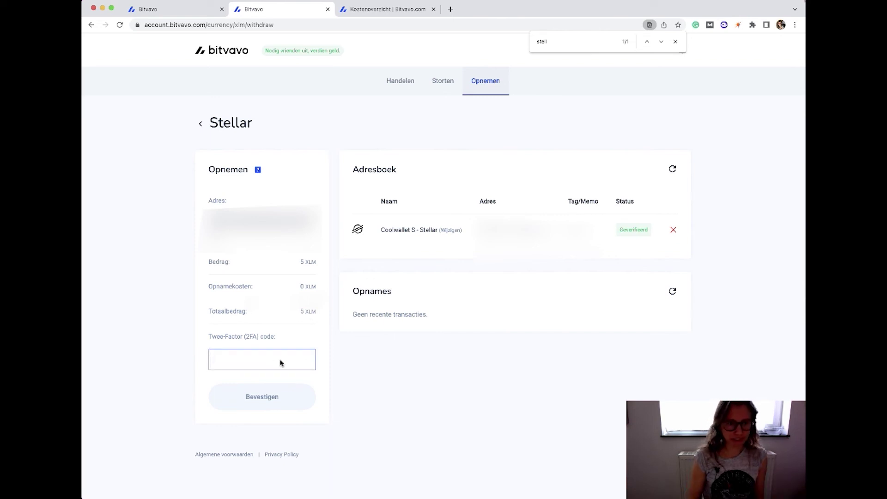
pyautogui.press('super+v')
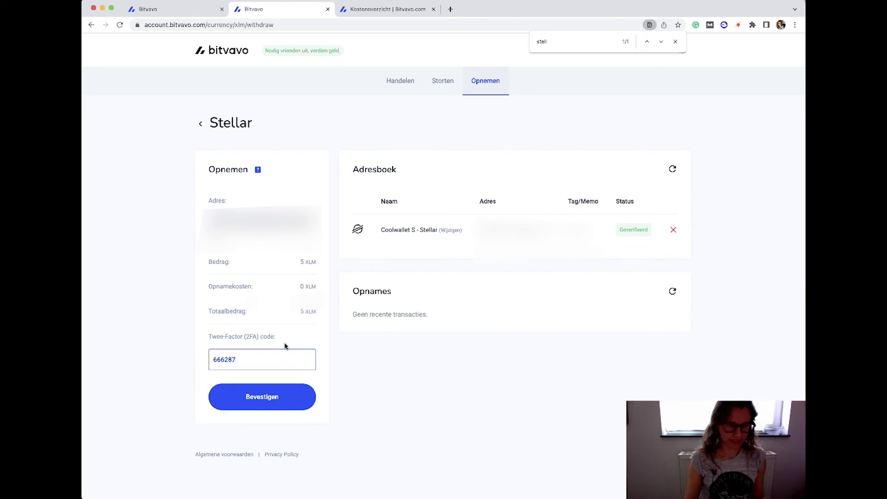
pyautogui.click(272, 398)
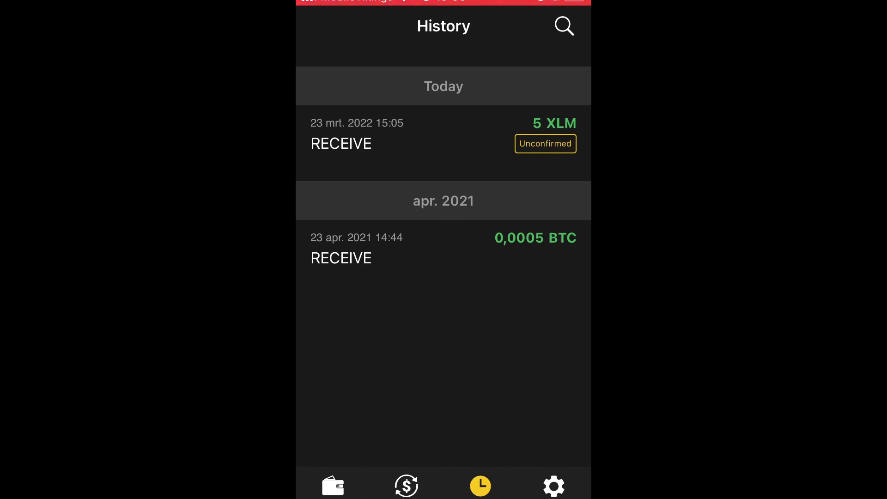
# Review the details of the incoming 5 XLM receive in CoolWallet S history
pyautogui.click(444, 134)
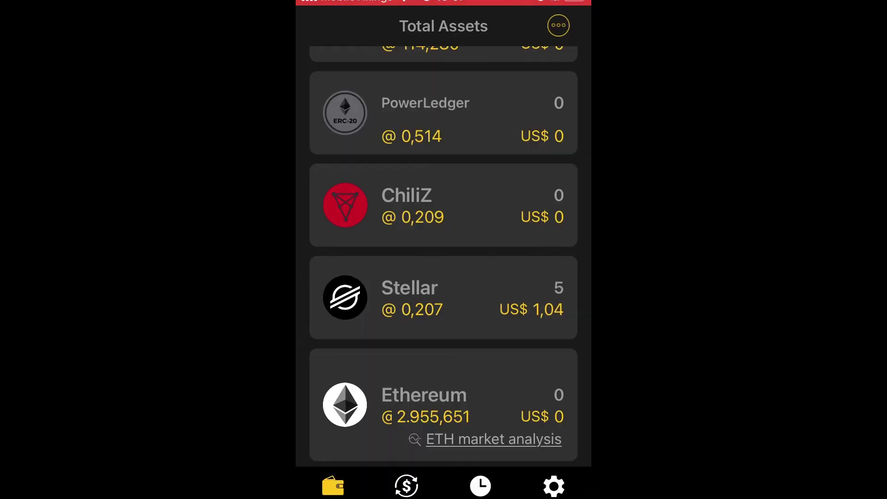
pyautogui.scroll(-2, 443, 249)
pyautogui.scroll(-1, 443, 257)
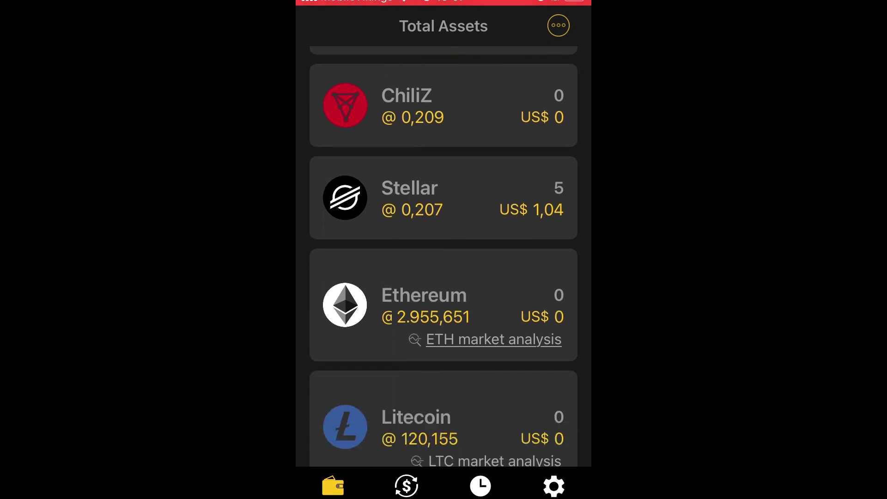